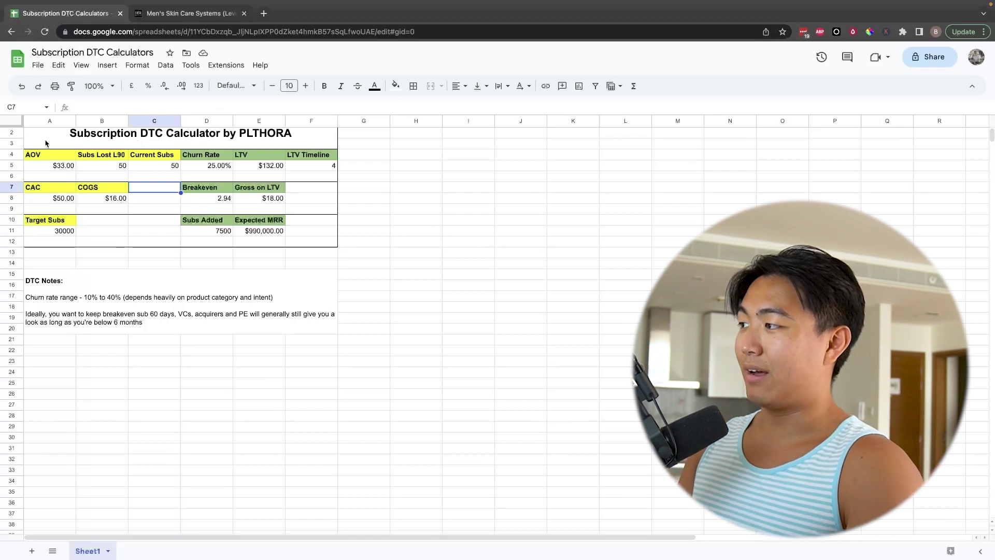
# Step: Select the calculator block, then add the labels 'Year' in J6 and 'Month' in J7
pyautogui.moveTo(45, 143); pyautogui.dragTo(329, 325)
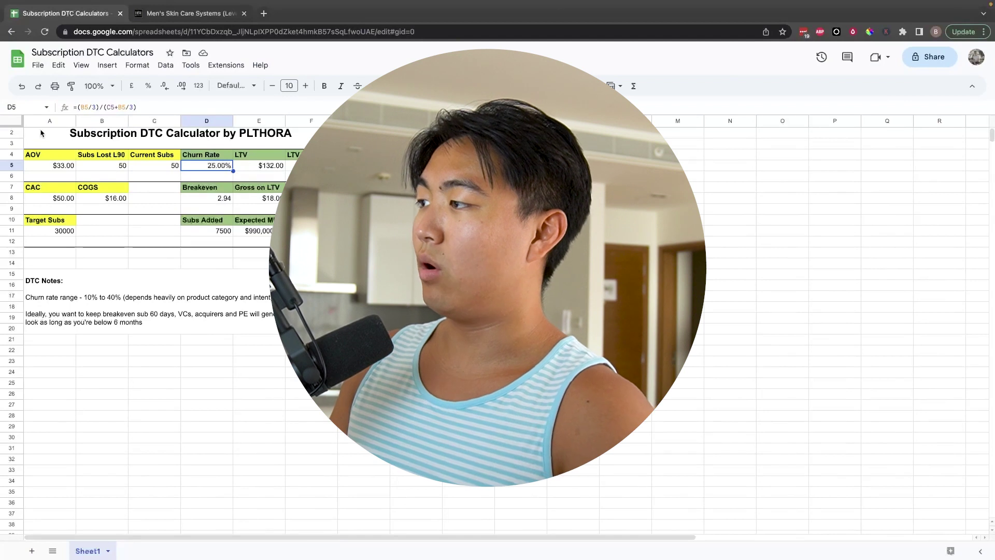
pyautogui.moveTo(57, 140); pyautogui.dragTo(311, 241)
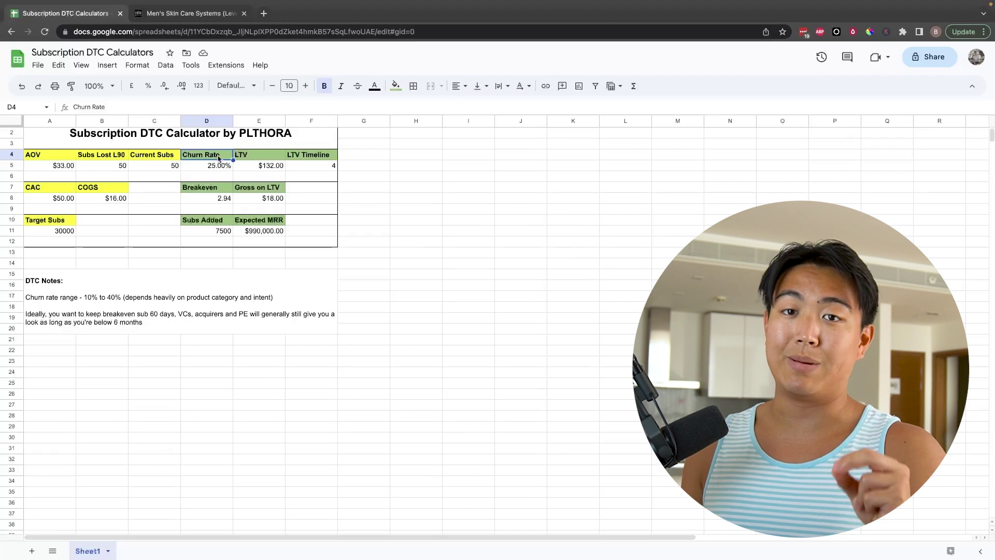
pyautogui.click(522, 176)
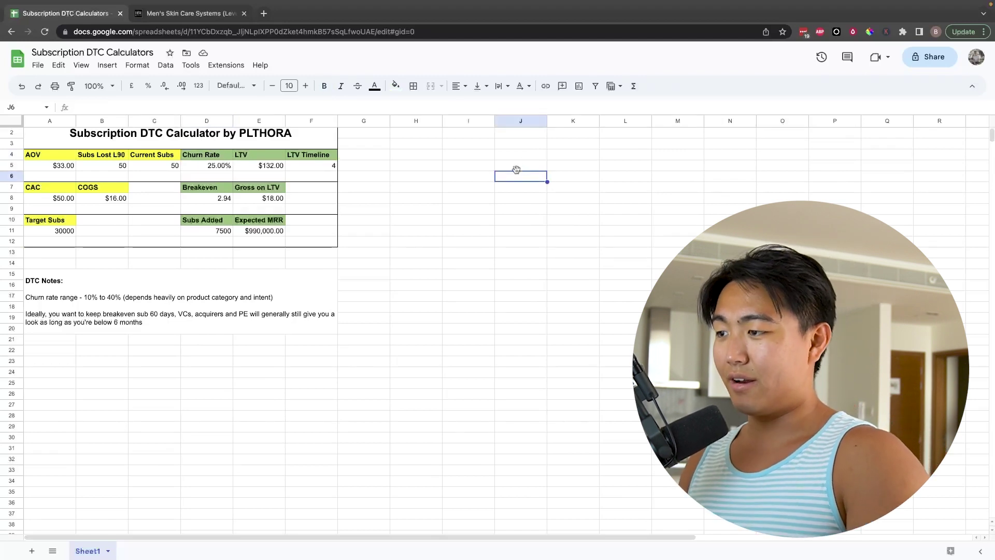
pyautogui.write('Year')
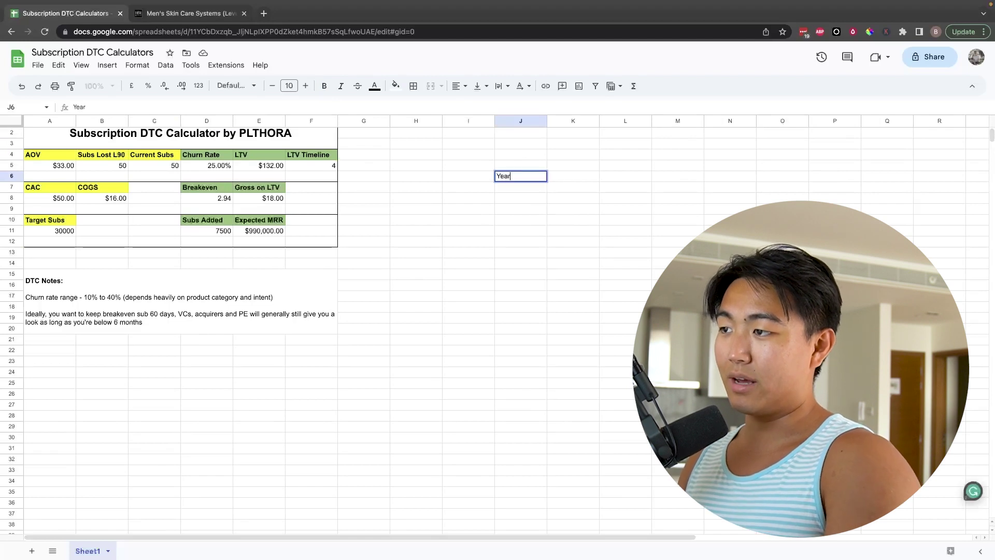
pyautogui.press('Return')
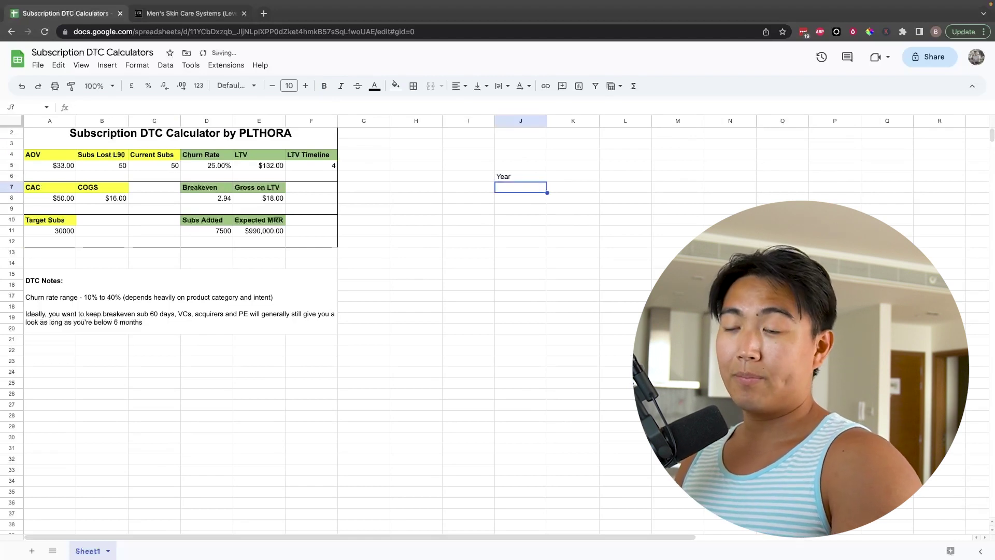
pyautogui.write('Month')
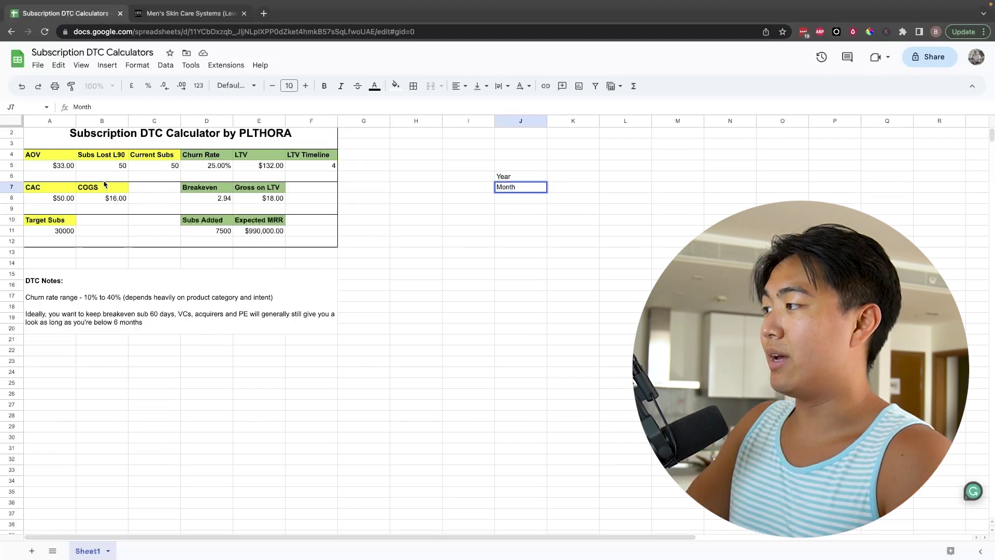
pyautogui.click(72, 168)
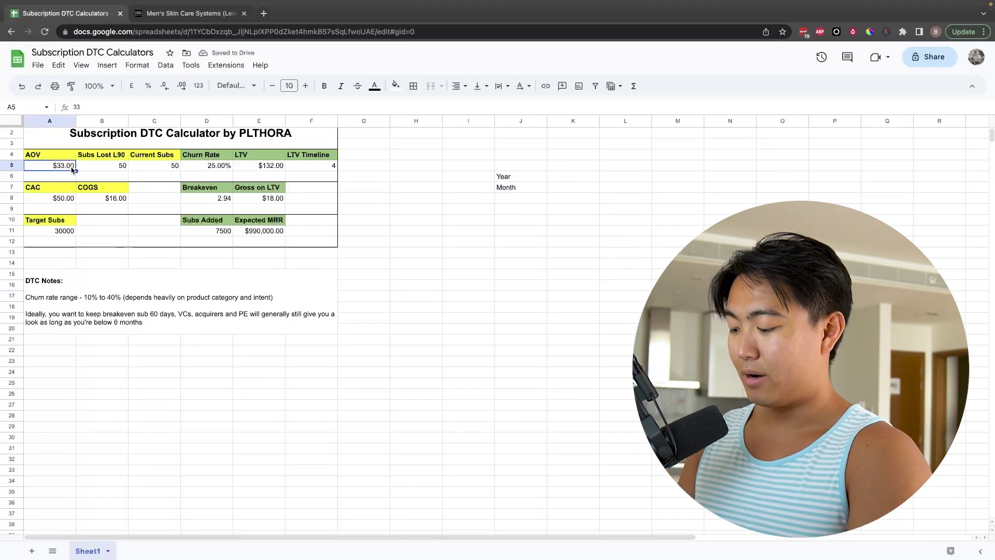
# Step: Compare Tiege Hanley Level 1, 2 and 3 routine prices, ending on Level 1 at $33
pyautogui.hotkey('ctrl', 'Tab')
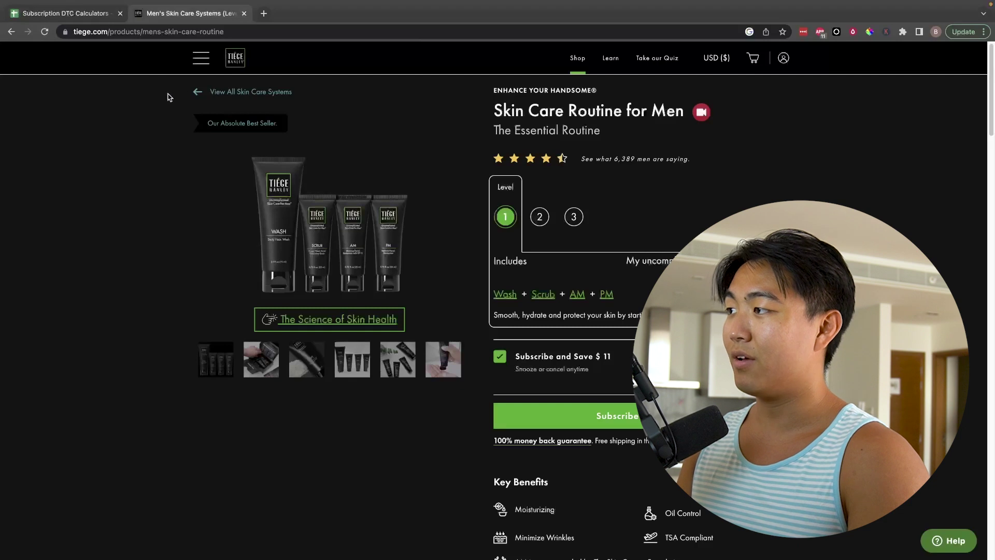
pyautogui.moveTo(526, 260); pyautogui.dragTo(666, 142)
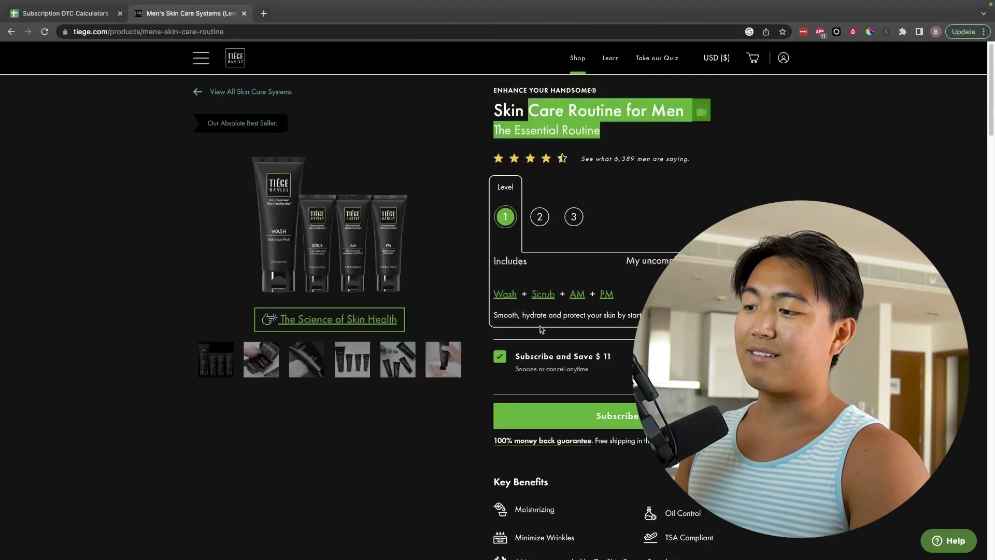
pyautogui.click(540, 218)
pyautogui.click(507, 218)
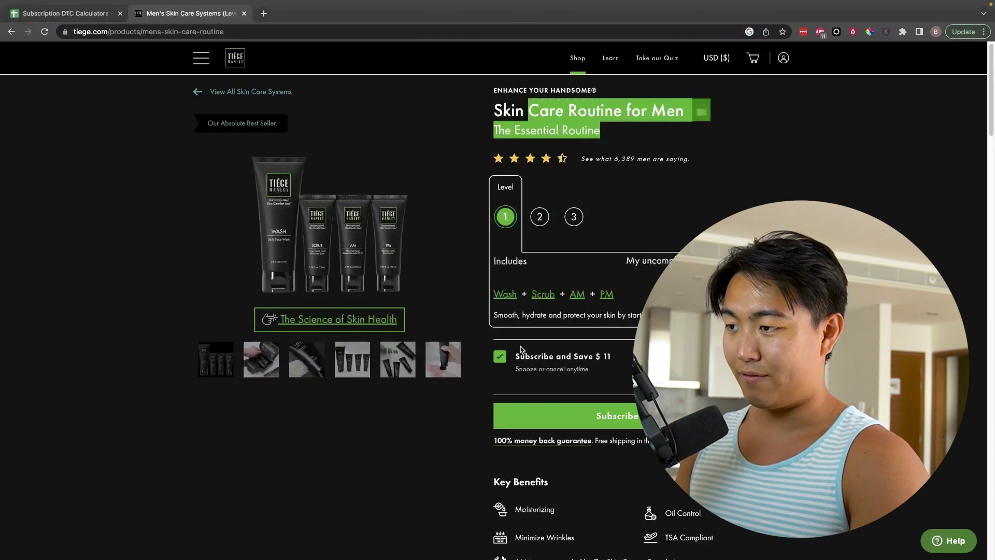
pyautogui.click(540, 217)
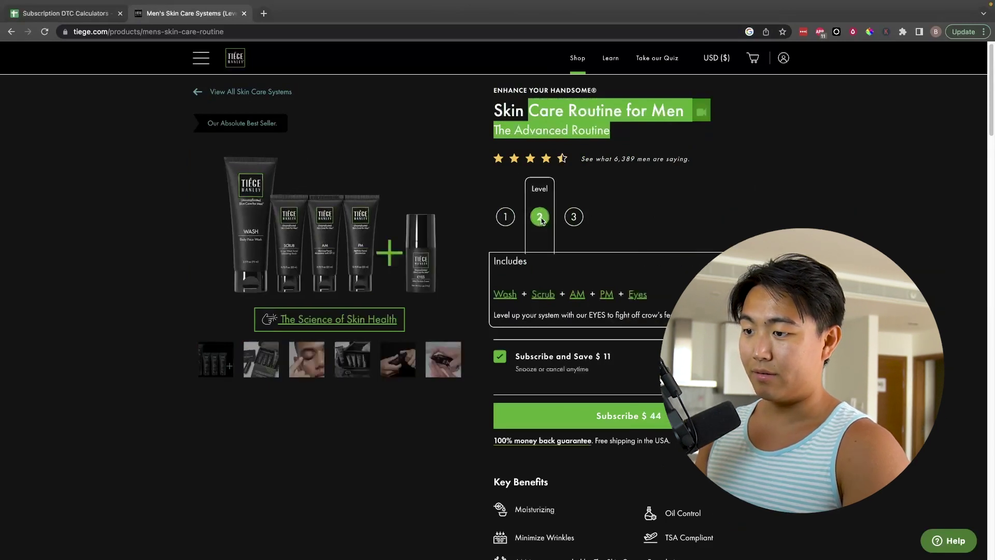
pyautogui.click(573, 216)
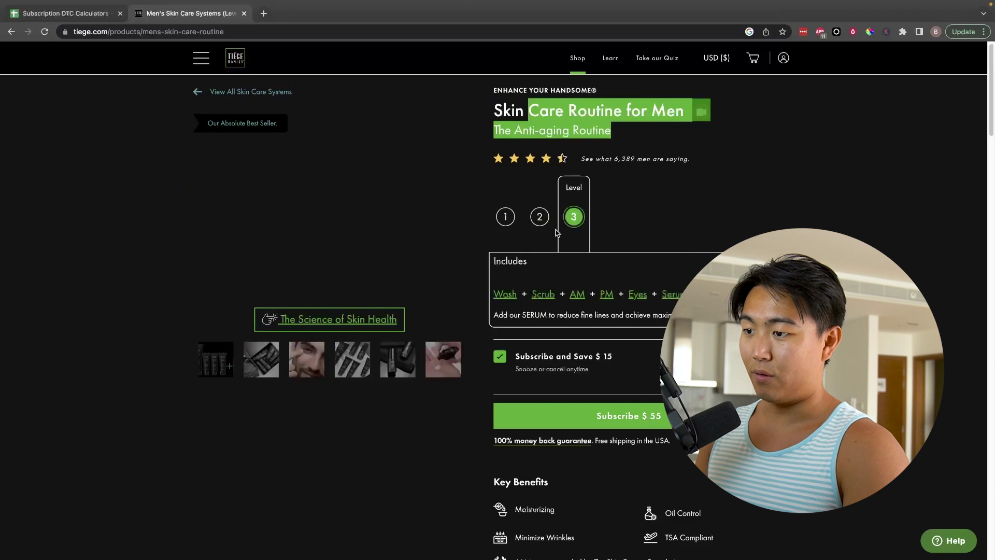
pyautogui.click(506, 216)
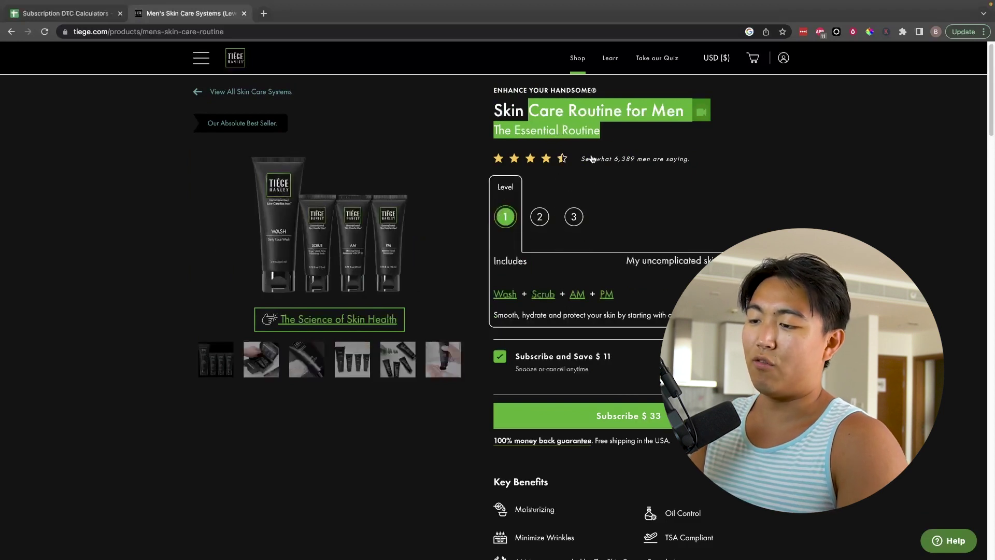
# Step: Set the AOV in A5 to 40
pyautogui.click(62, 13)
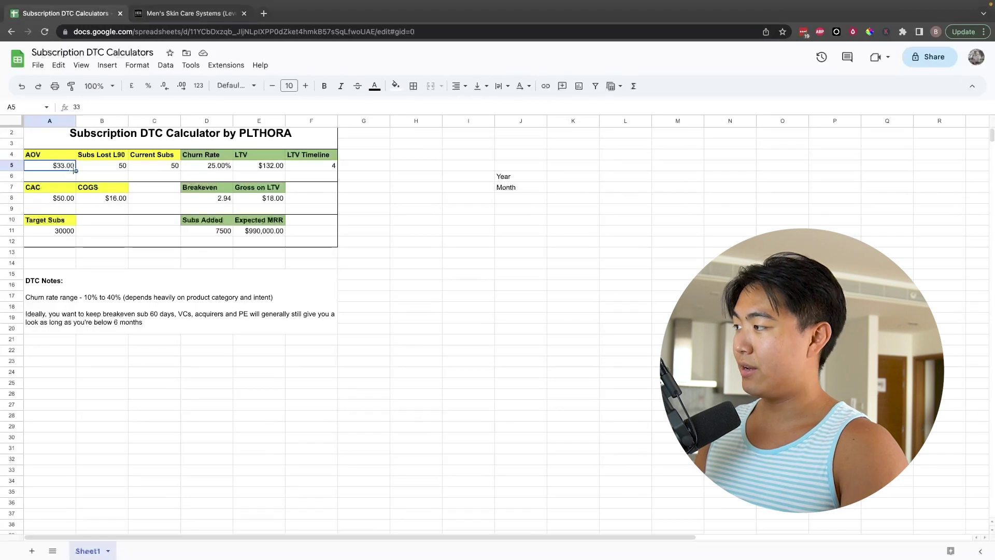
pyautogui.write('40')
pyautogui.click(104, 178)
# Step: Review the AOV value and the Subs Lost L90 heading and value in B5
pyautogui.click(48, 166)
pyautogui.click(106, 170)
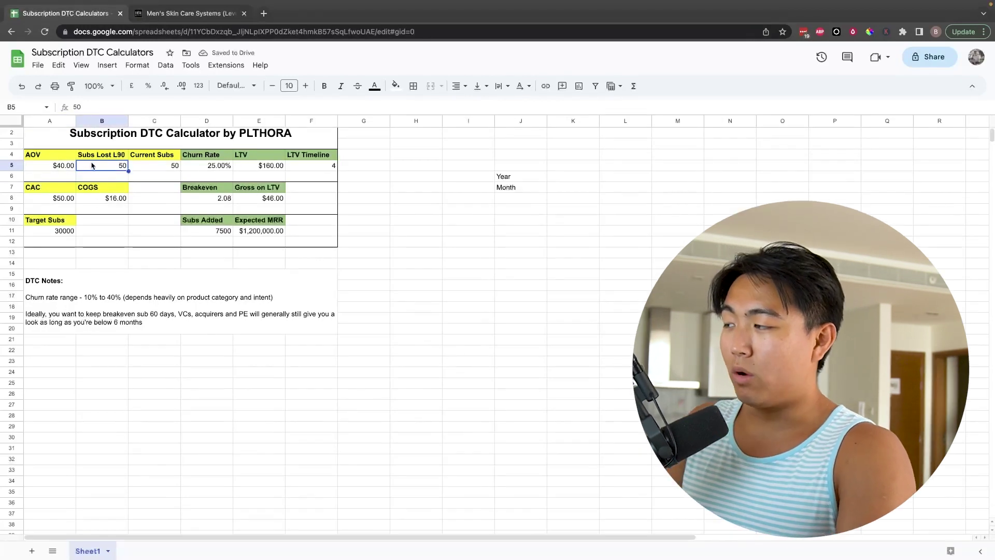
pyautogui.click(60, 169)
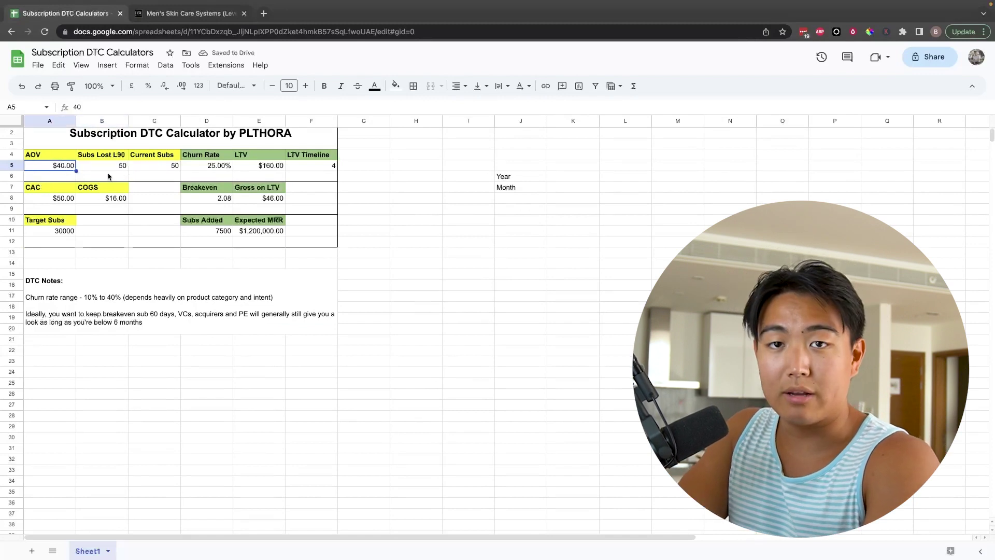
pyautogui.click(96, 158)
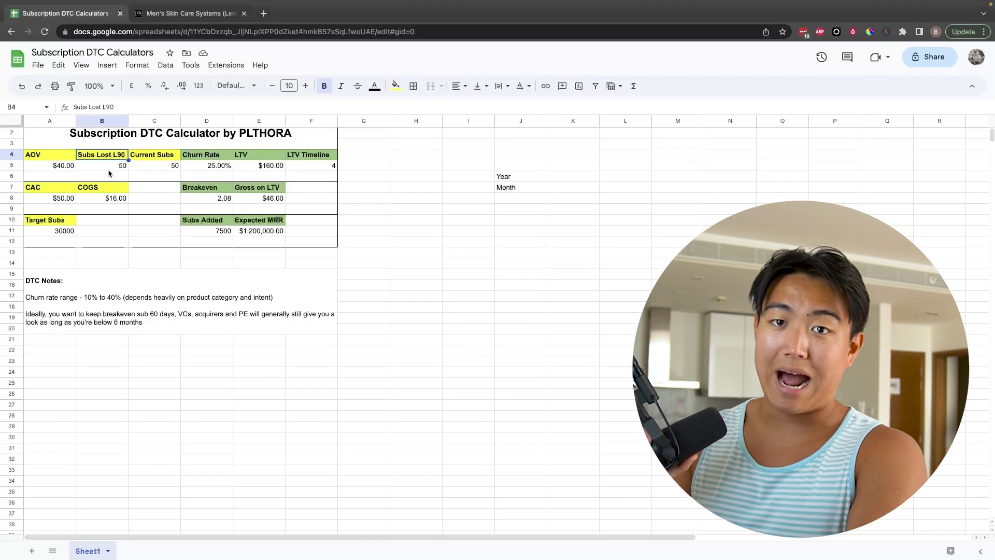
pyautogui.click(110, 169)
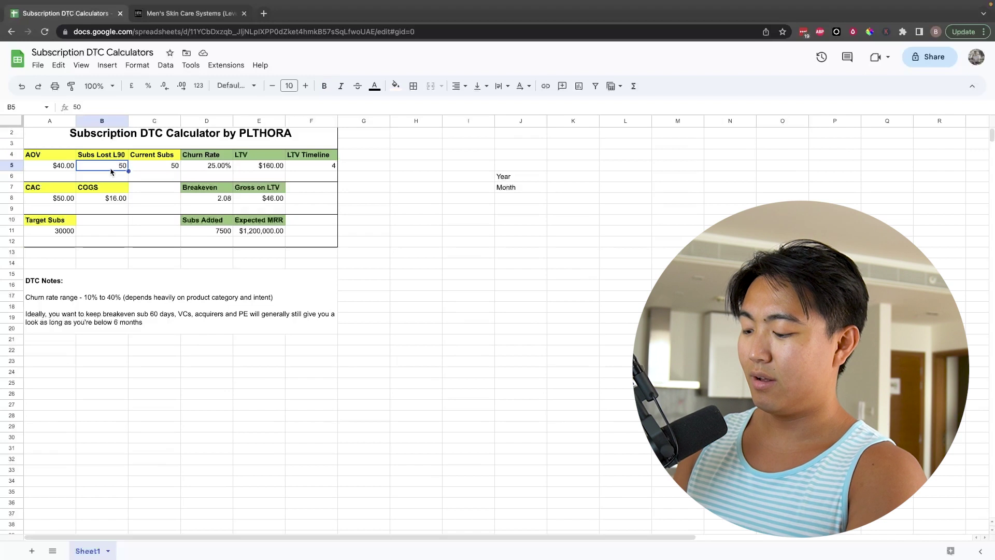
# Step: Enter 200 Subs Lost and 250 Current Subs, then check the Churn Rate formula in D5
pyautogui.write('200')
pyautogui.press('Tab')
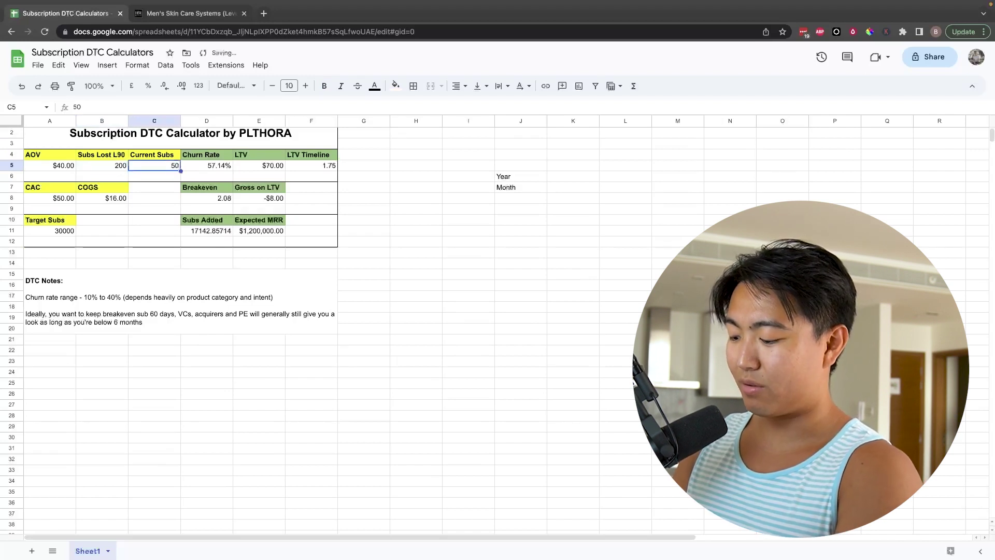
pyautogui.write('250')
pyautogui.press('Return')
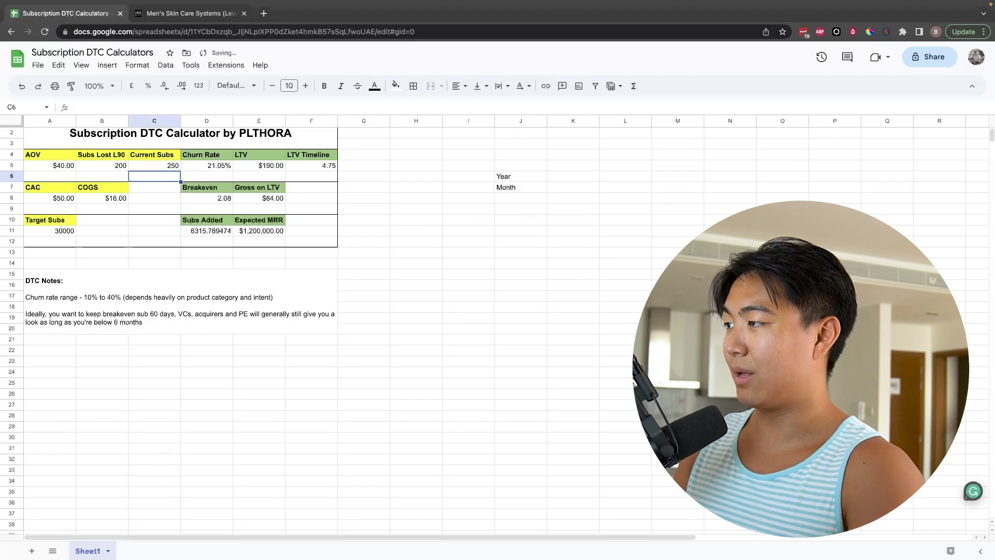
pyautogui.moveTo(117, 167)
pyautogui.mouseDown()
pyautogui.moveTo(207, 166)
pyautogui.moveTo(117, 169)
pyautogui.mouseUp()
pyautogui.click(199, 172)
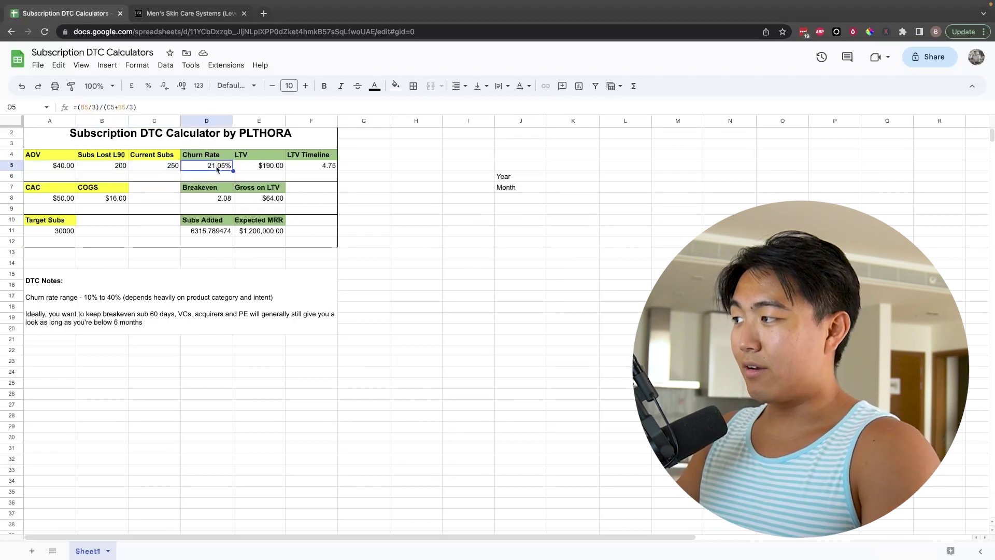
pyautogui.click(106, 165)
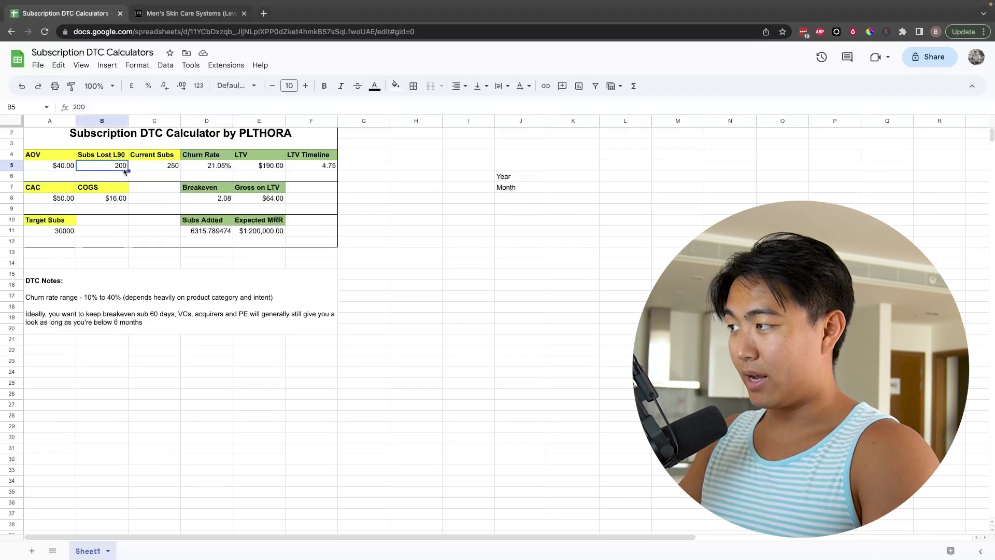
pyautogui.click(214, 170)
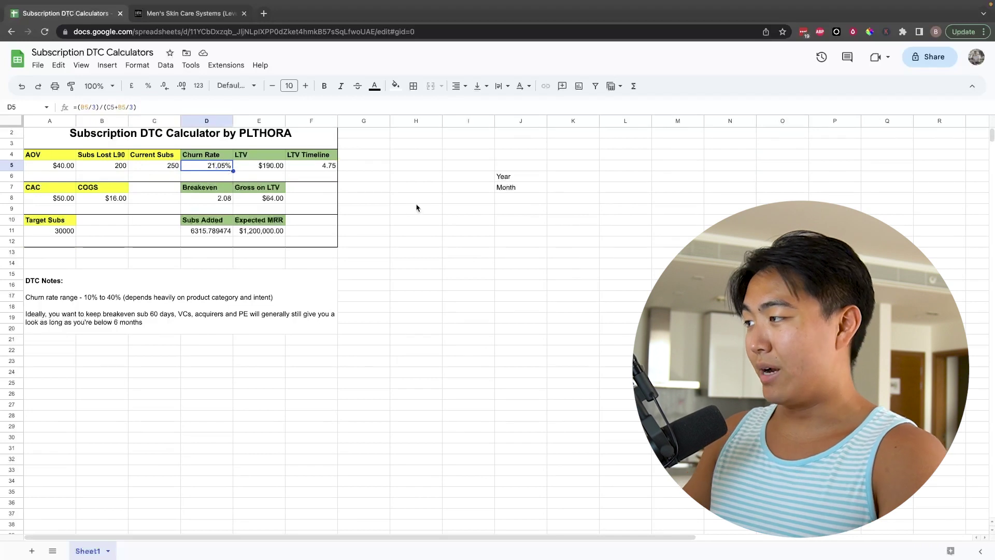
pyautogui.click(144, 169)
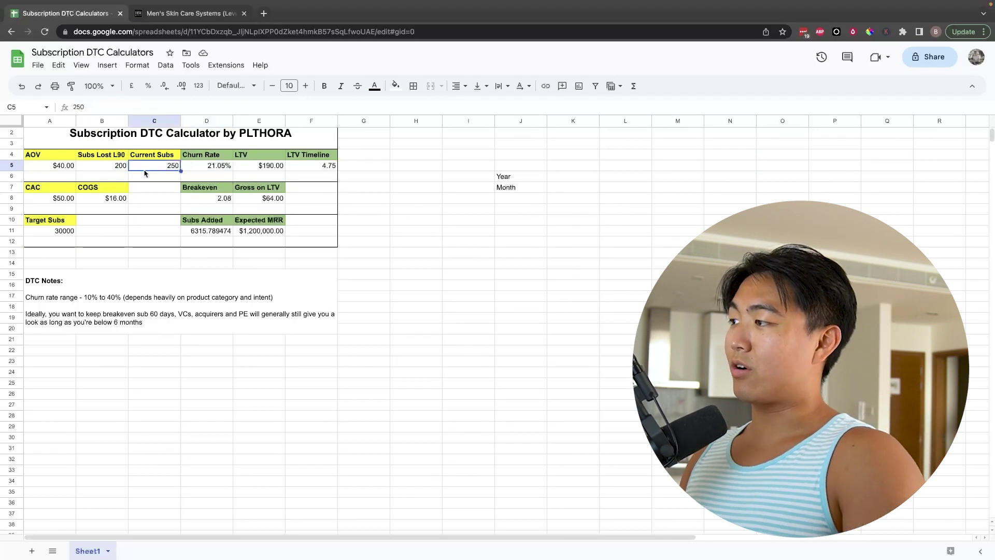
# Step: Set Target Subs in A11 to 250 and review the Expected MRR ($10,000.00) and Subs Added formulas
pyautogui.click(64, 232)
pyautogui.write('250')
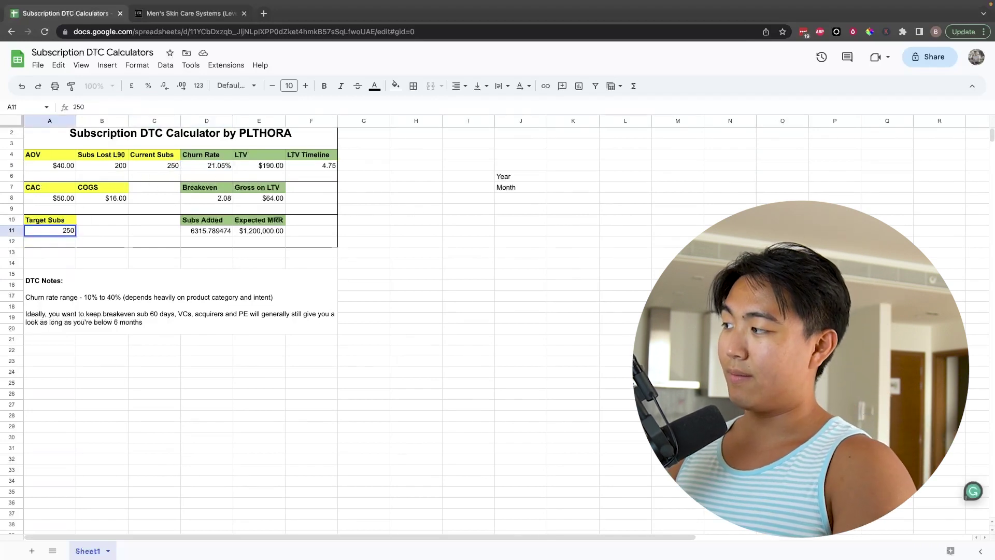
pyautogui.press('Return')
pyautogui.click(265, 234)
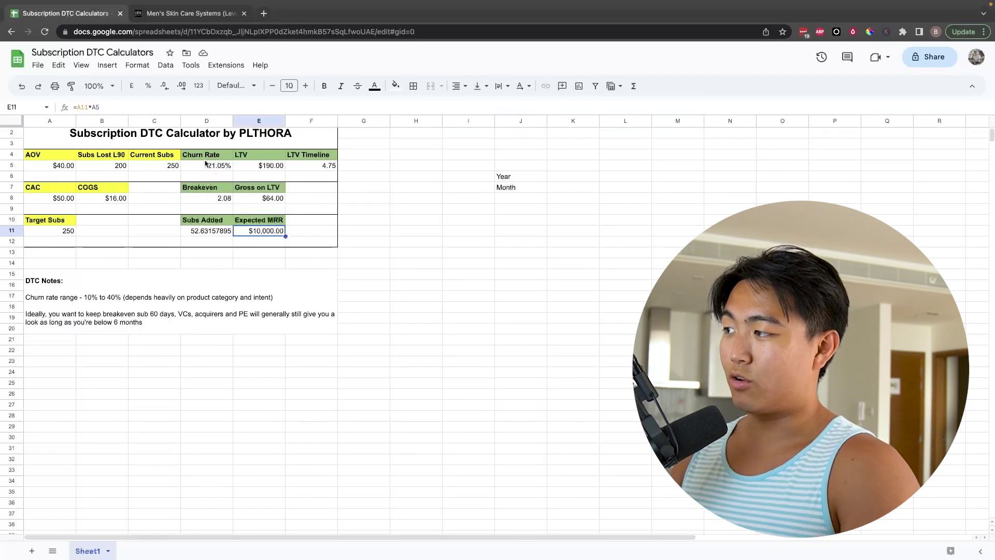
pyautogui.click(197, 232)
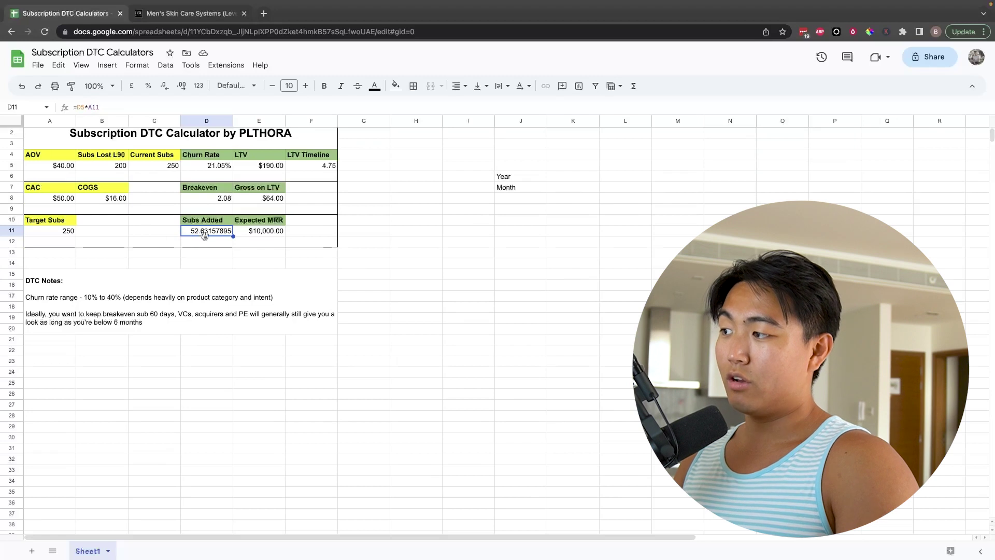
pyautogui.click(273, 235)
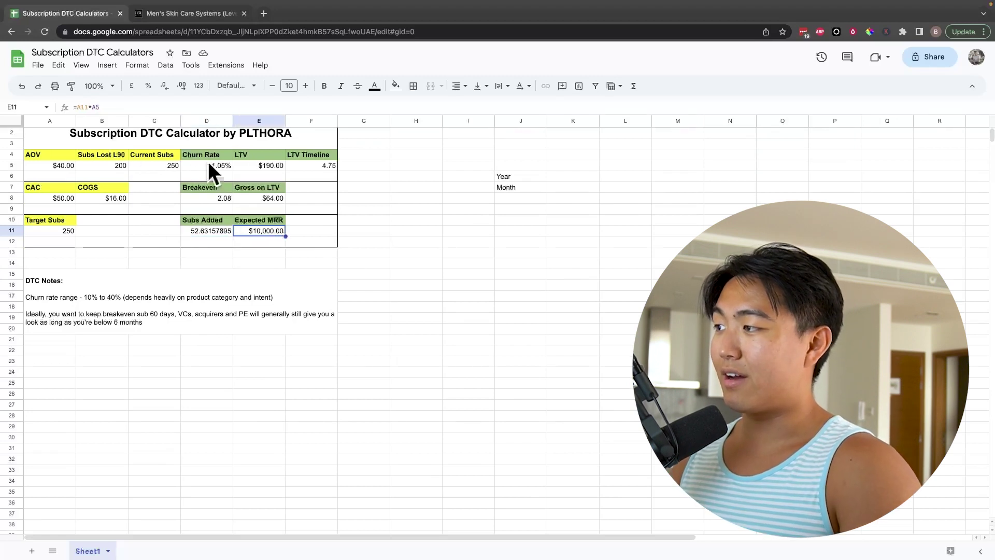
pyautogui.moveTo(218, 158)
pyautogui.mouseDown()
pyautogui.moveTo(339, 249)
pyautogui.moveTo(307, 244)
pyautogui.moveTo(290, 171)
pyautogui.moveTo(200, 155)
pyautogui.mouseUp()
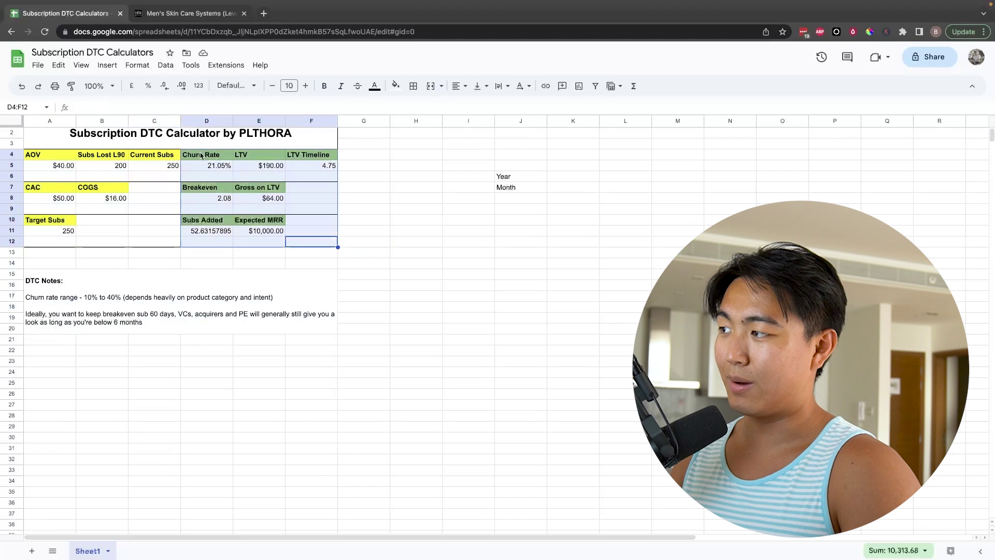
# Step: Change Subs Lost L90 to 210 and check the churn (21.88%) and LTV ($182.86) formulas
pyautogui.click(143, 167)
pyautogui.click(113, 169)
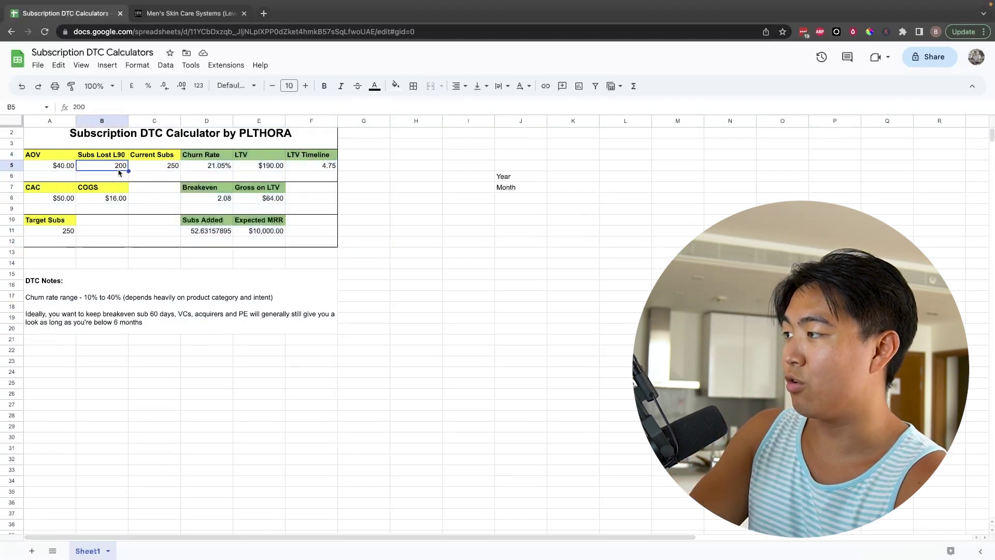
pyautogui.write('210')
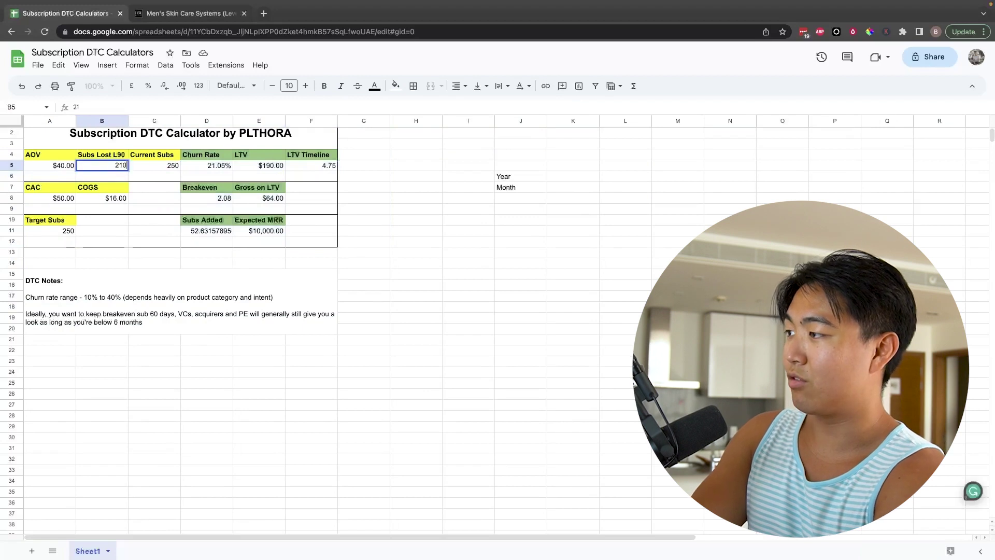
pyautogui.press('Return')
pyautogui.click(119, 166)
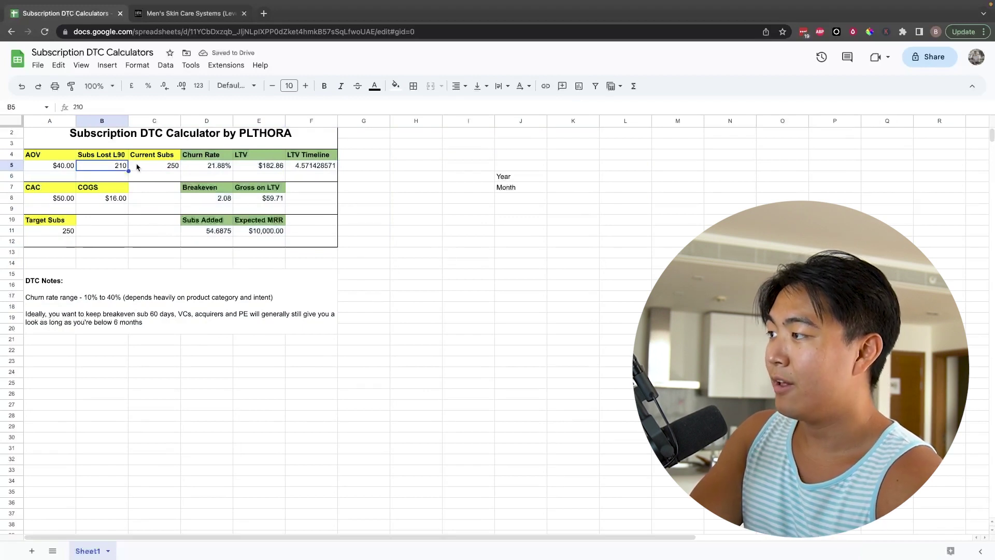
pyautogui.click(208, 168)
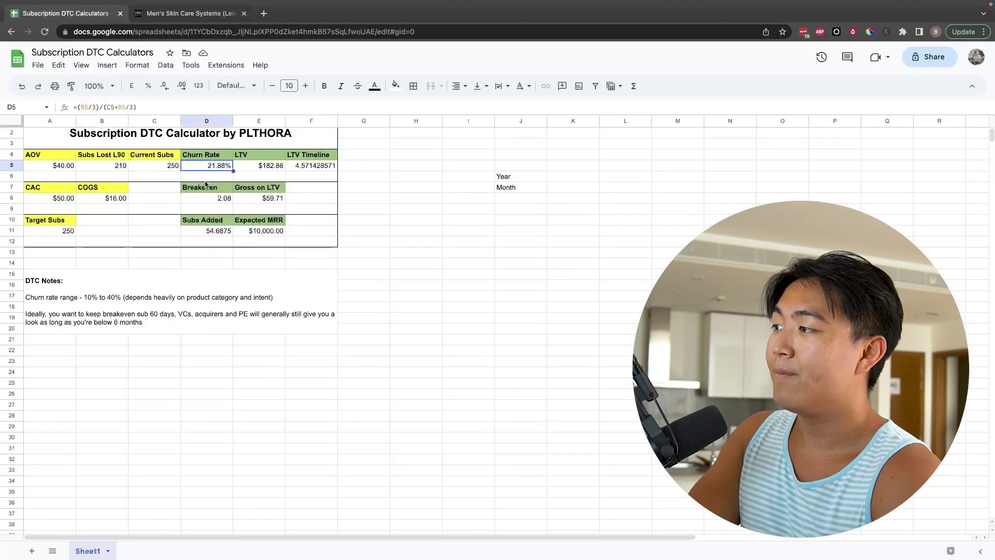
pyautogui.click(256, 165)
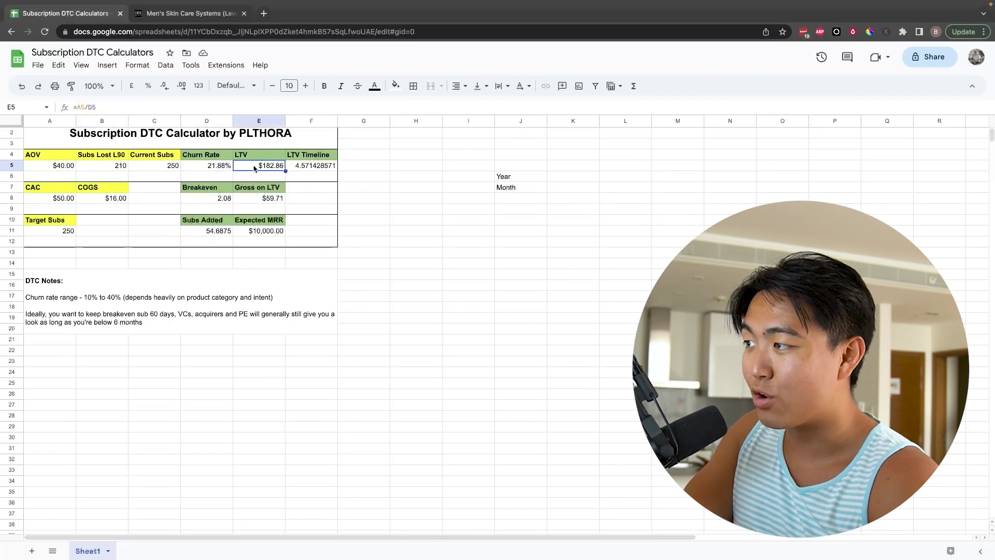
pyautogui.moveTo(41, 192); pyautogui.dragTo(65, 190)
pyautogui.click(50, 202)
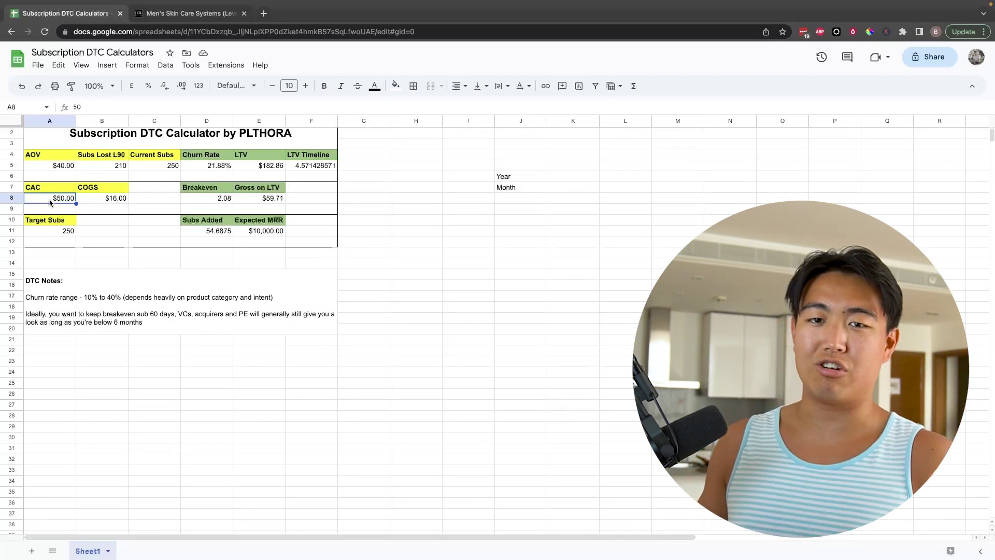
pyautogui.hotkey('ctrl', 'Tab')
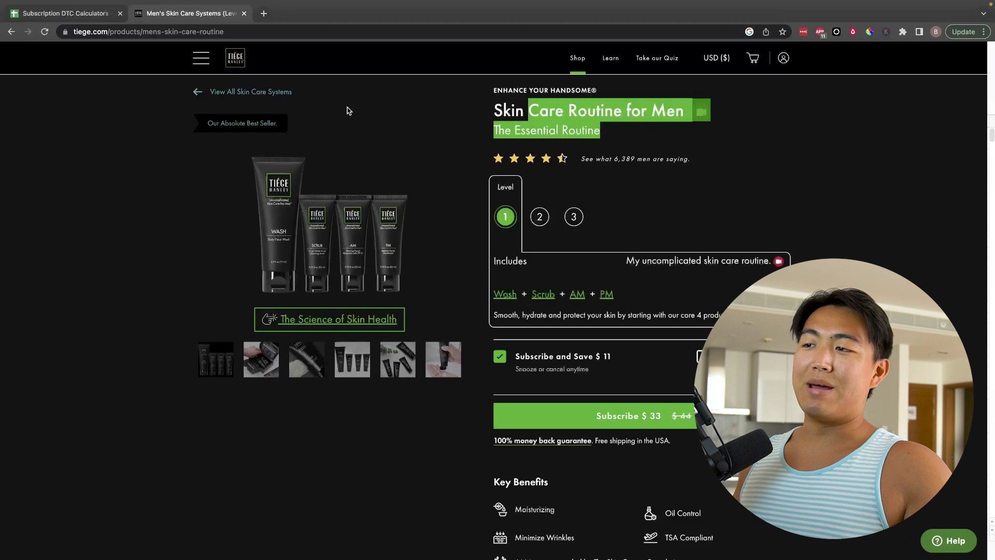
pyautogui.hotkey('ctrl', 'shift', 'Tab')
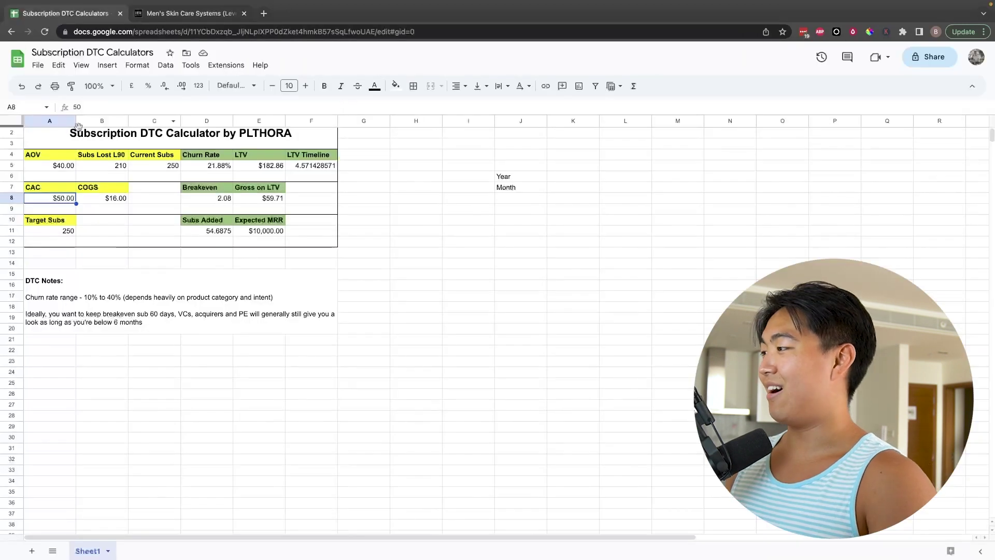
# Step: Try a CAC of 45 and COGS of 12, glancing at the Tiege product page in between
pyautogui.write('45')
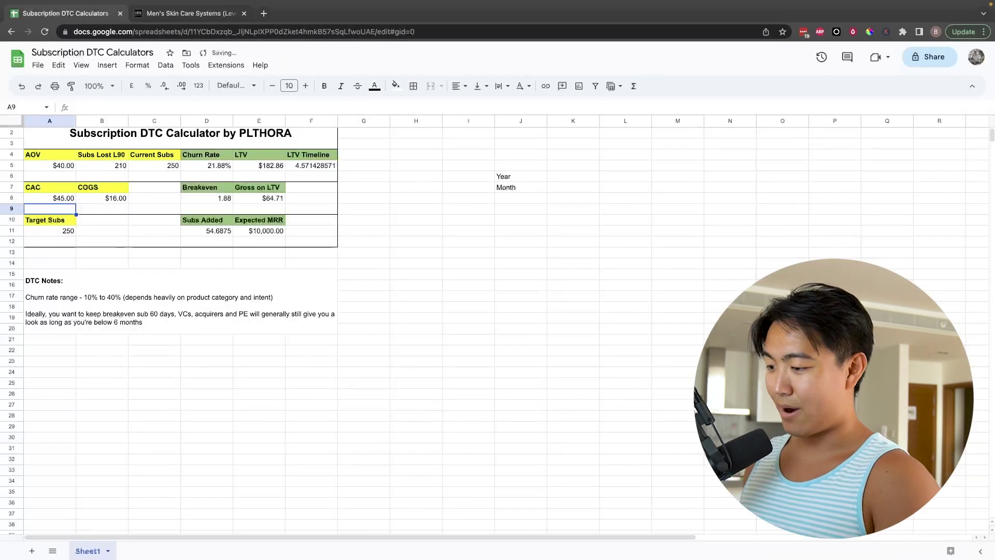
pyautogui.press('Tab')
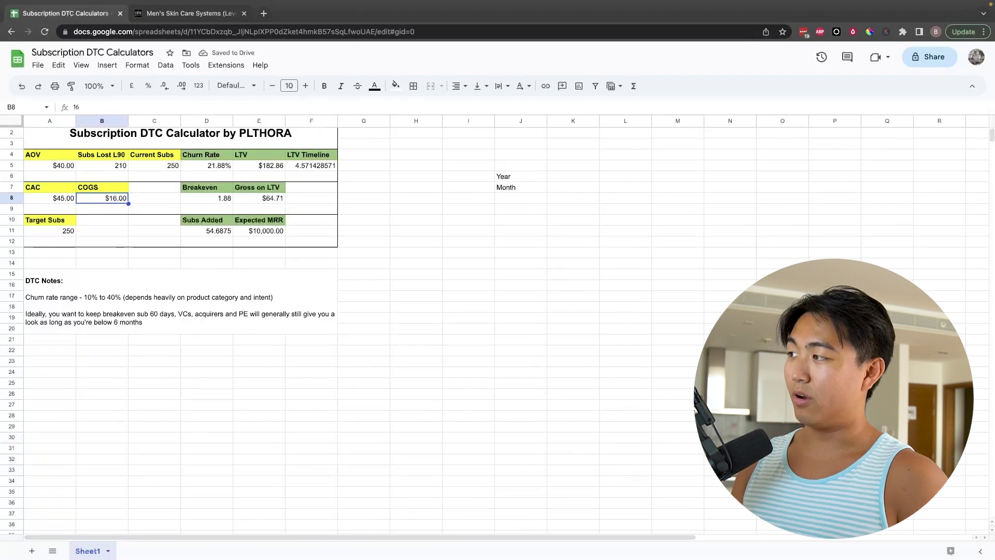
pyautogui.hotkey('ctrl', 'Tab')
pyautogui.hotkey('ctrl', 'shift', 'Tab')
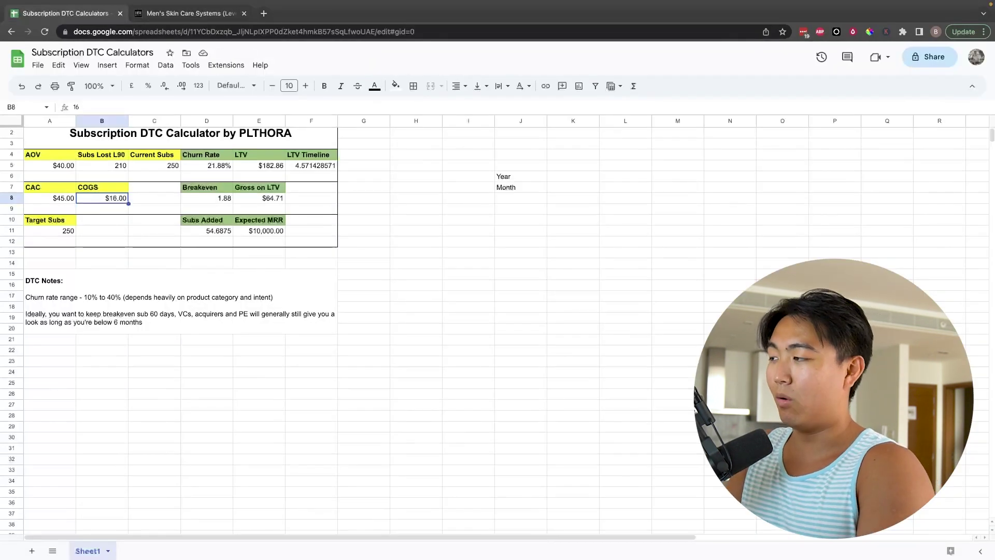
pyautogui.write('12')
pyautogui.press('Return')
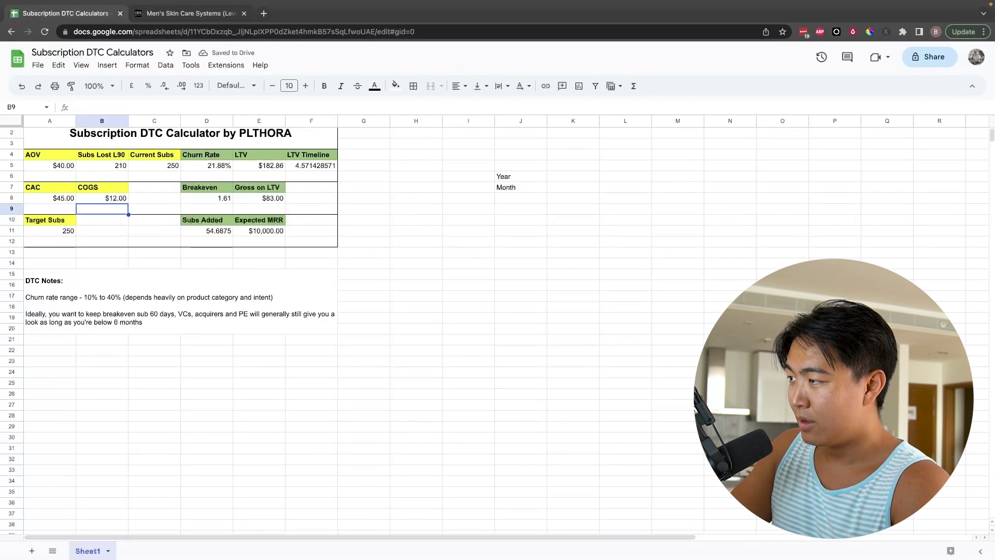
# Step: Set CAC back to 50 and COGS to 15, then check the breakeven formula (2.00)
pyautogui.click(102, 198)
pyautogui.click(50, 198)
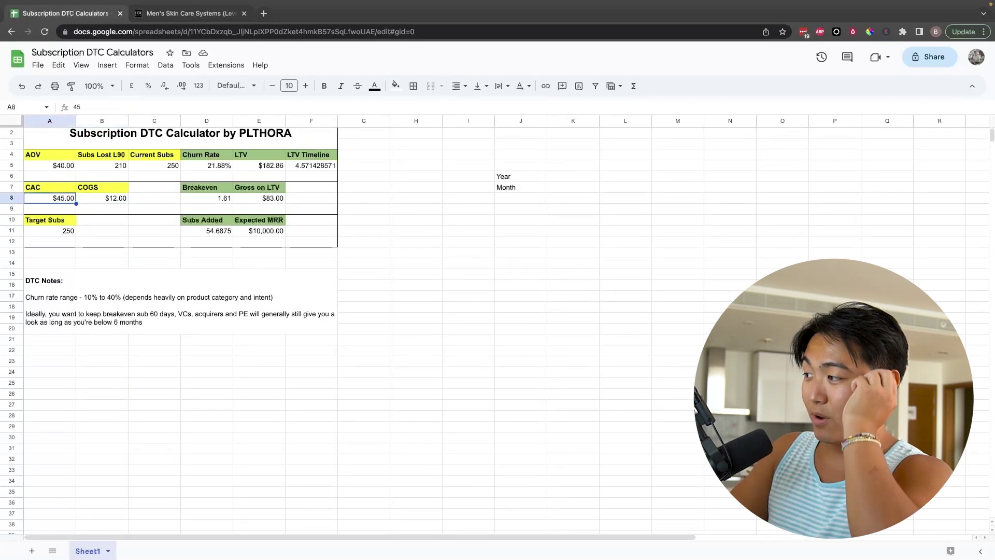
pyautogui.write('50')
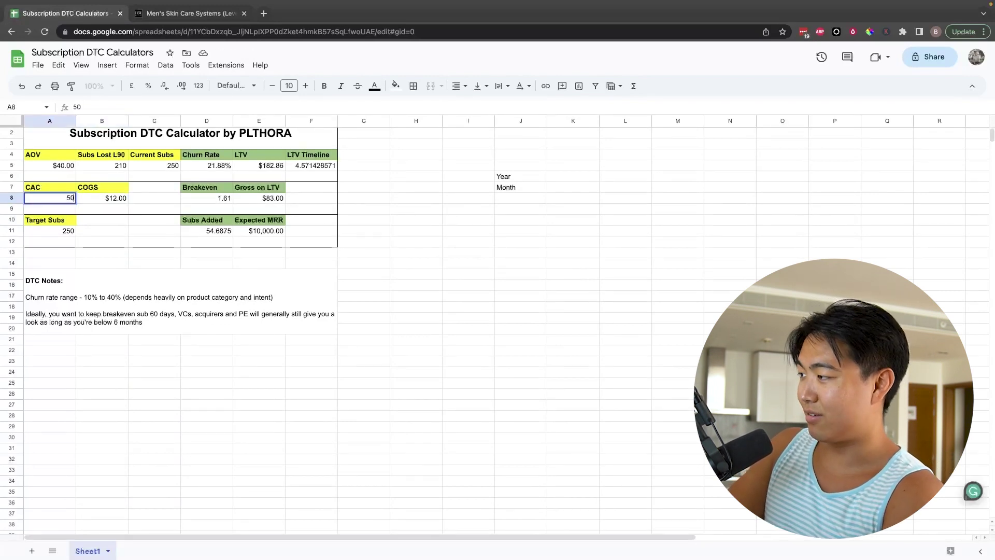
pyautogui.press('Return')
pyautogui.press('Up')
pyautogui.press('Right')
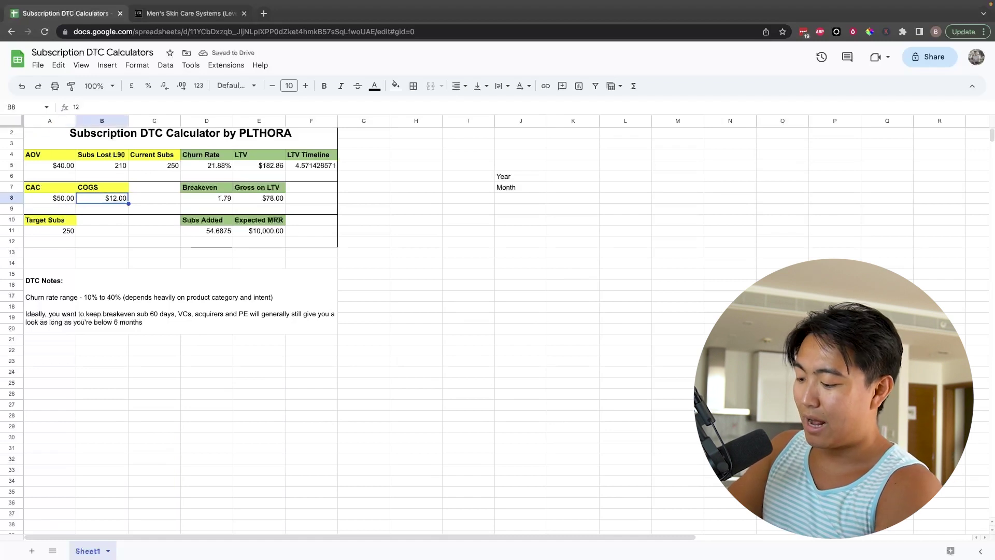
pyautogui.write('15')
pyautogui.press('Return')
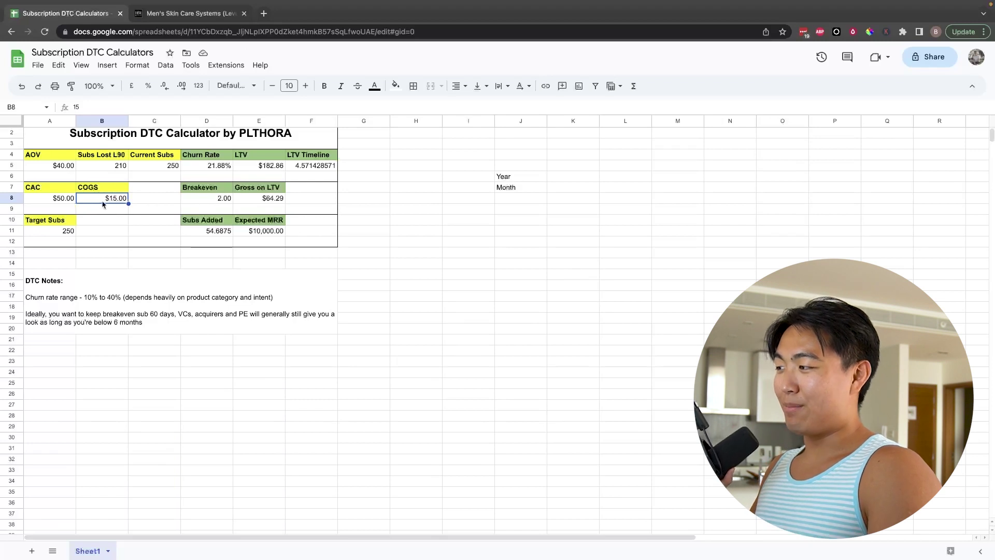
pyautogui.click(187, 202)
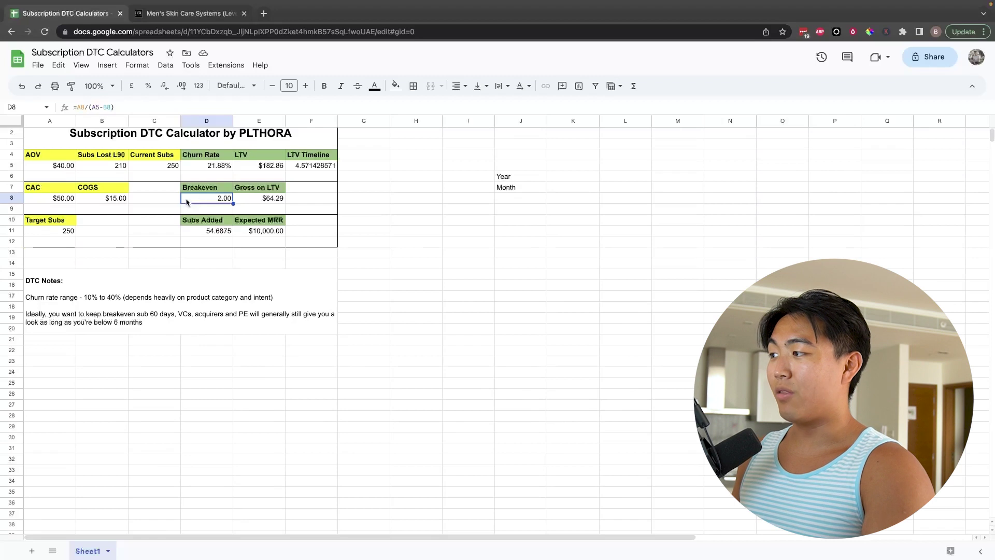
pyautogui.click(316, 167)
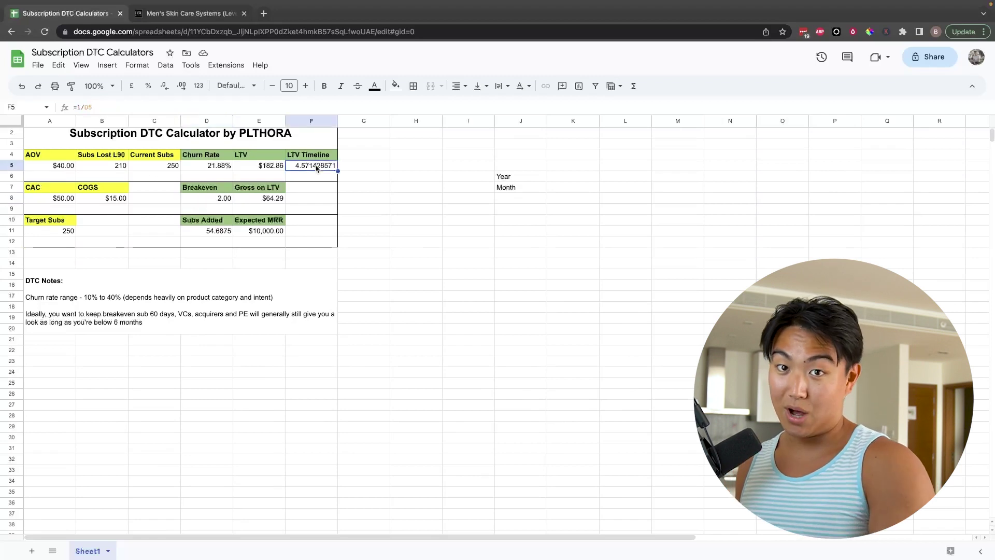
pyautogui.click(268, 199)
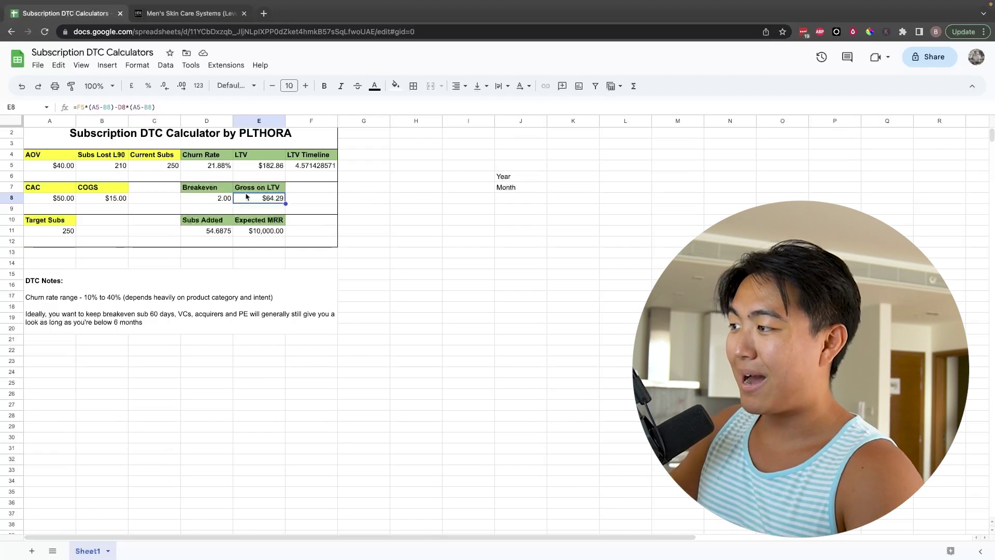
pyautogui.hotkey('ctrl', 'c')
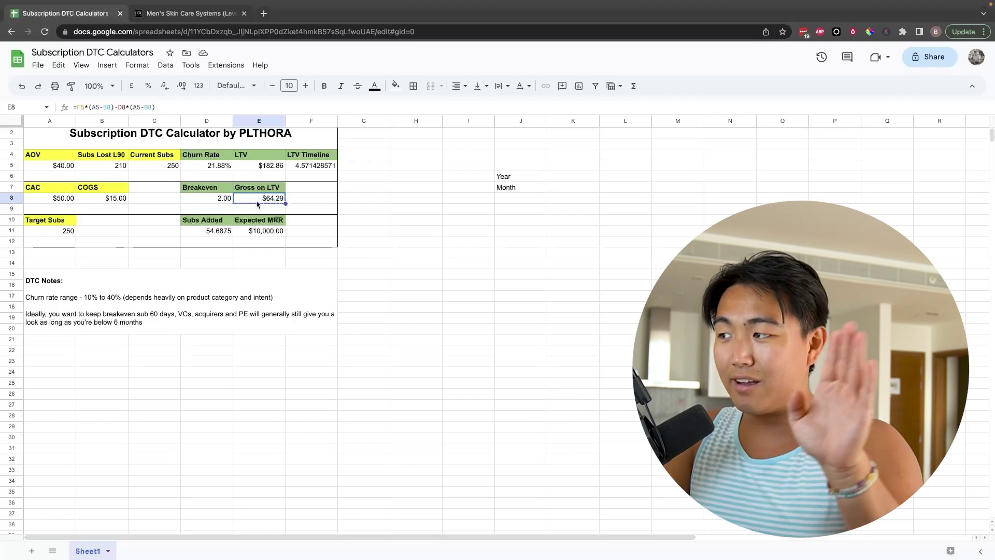
# Step: Lower Subs Lost L90 to 100 and check churn 11.76%, the LTV Timeline and Gross on LTV $162.50
pyautogui.click(206, 163)
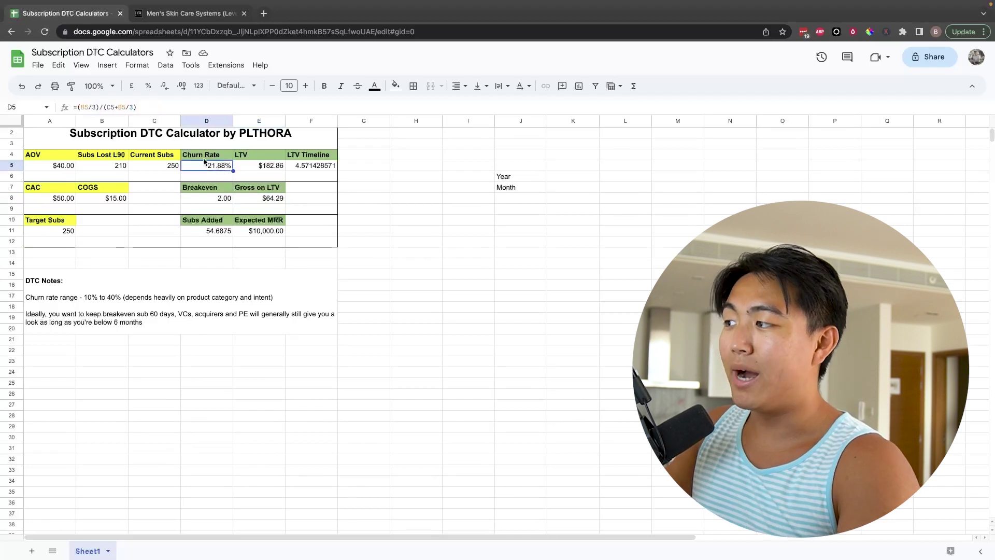
pyautogui.click(106, 167)
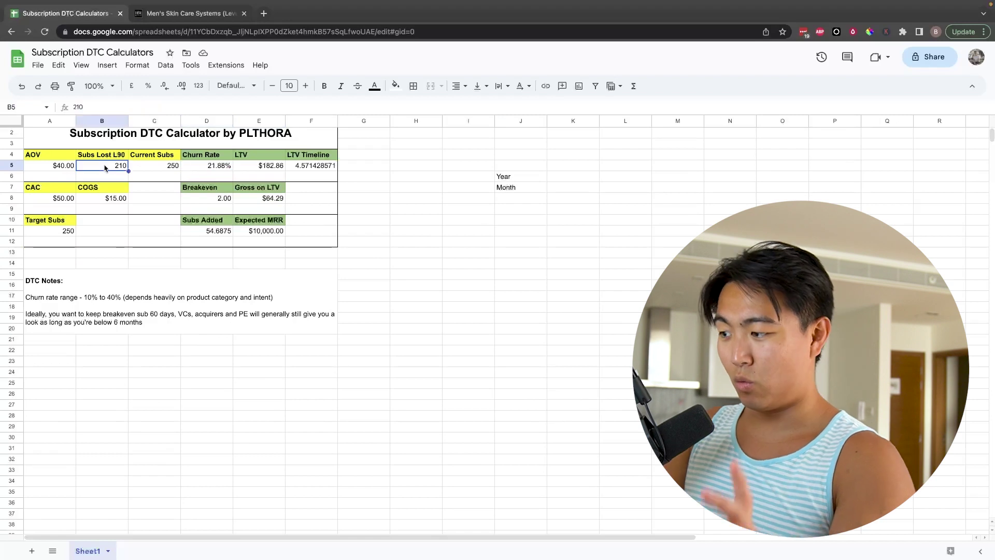
pyautogui.write('10')
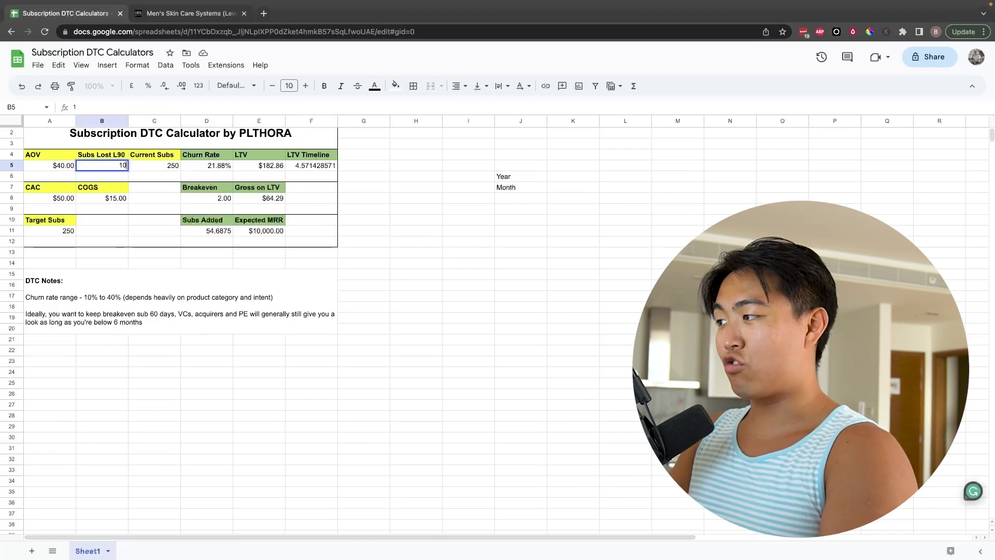
pyautogui.press('Return')
pyautogui.click(102, 166)
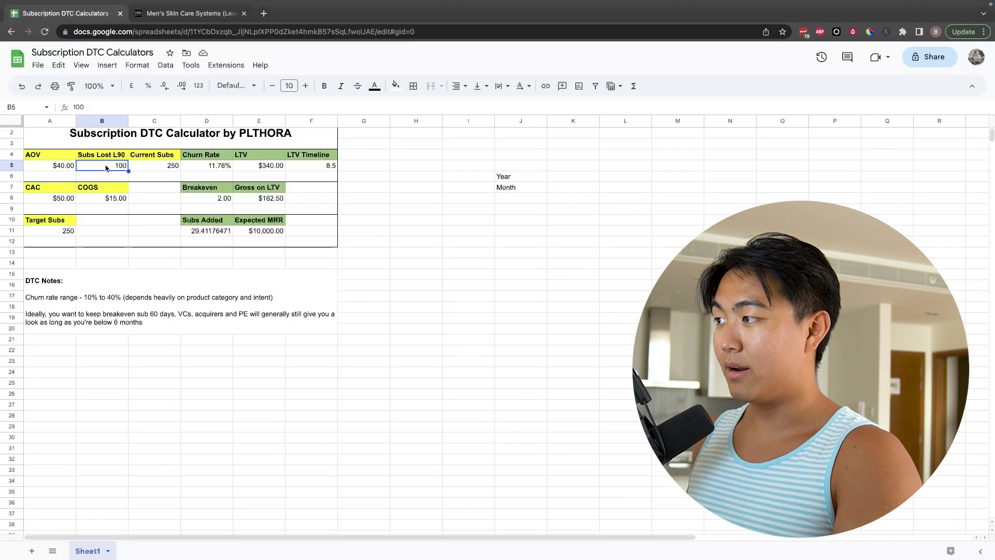
pyautogui.click(210, 167)
pyautogui.click(301, 167)
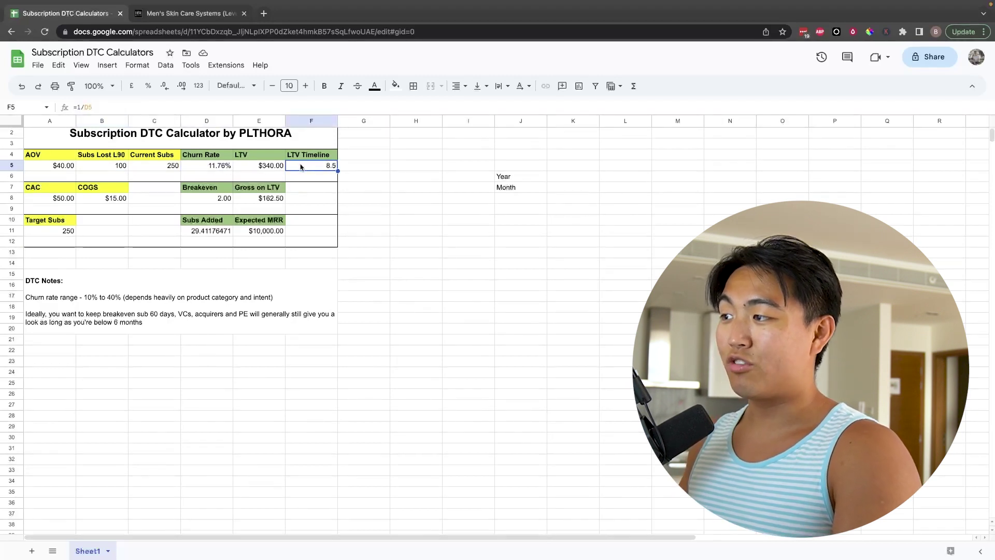
pyautogui.click(278, 201)
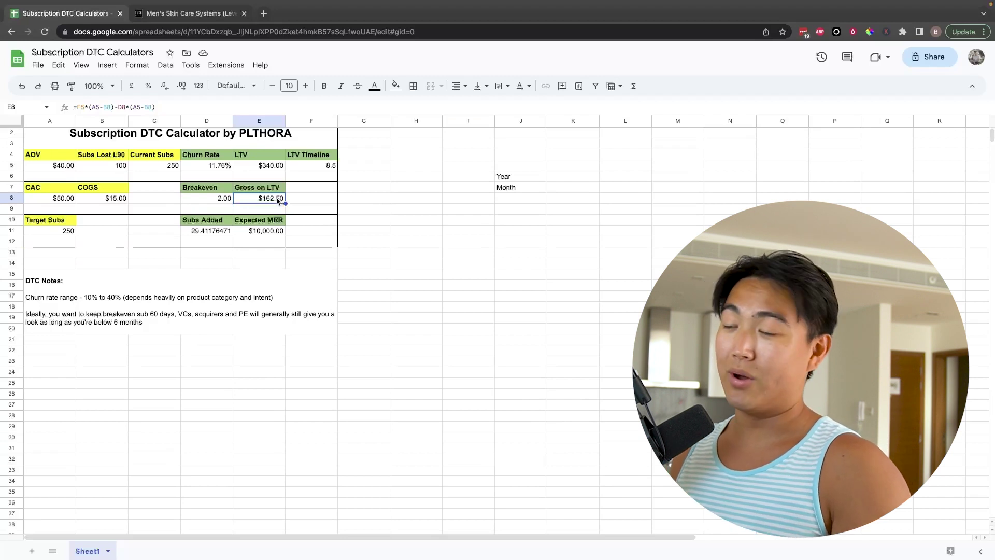
pyautogui.click(71, 201)
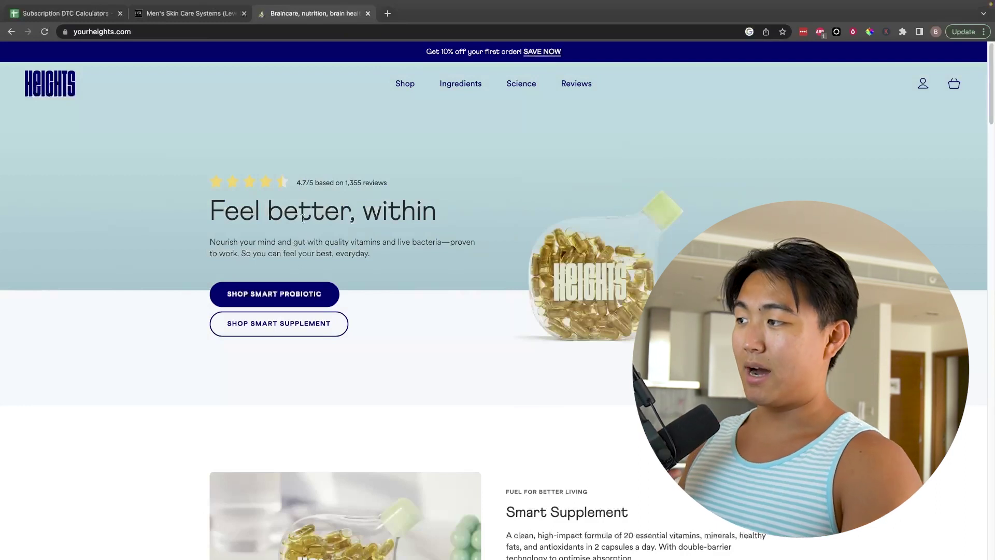
# Step: Dismiss the Heights 10%-off popup and open the Smart Supplement product page
pyautogui.moveTo(301, 215); pyautogui.dragTo(552, 329)
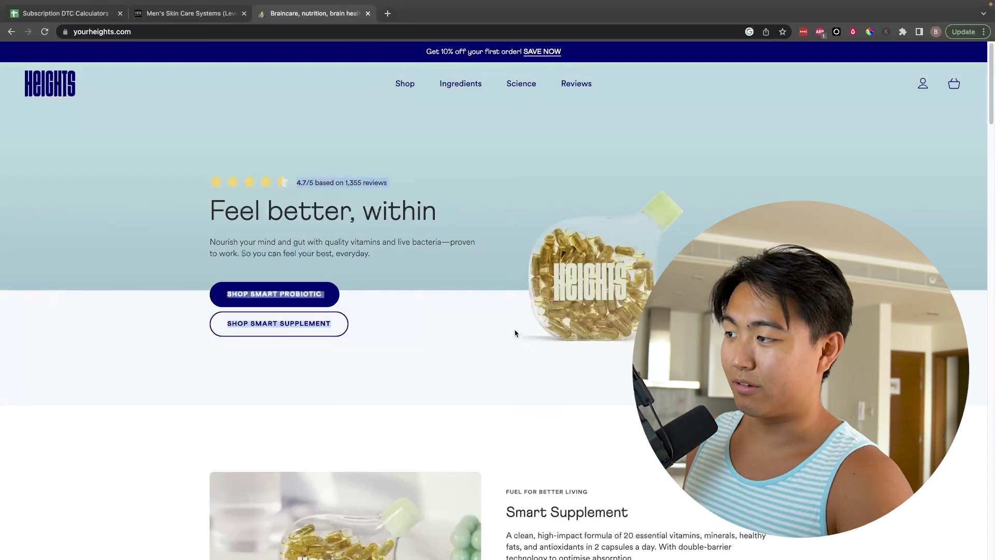
pyautogui.click(354, 252)
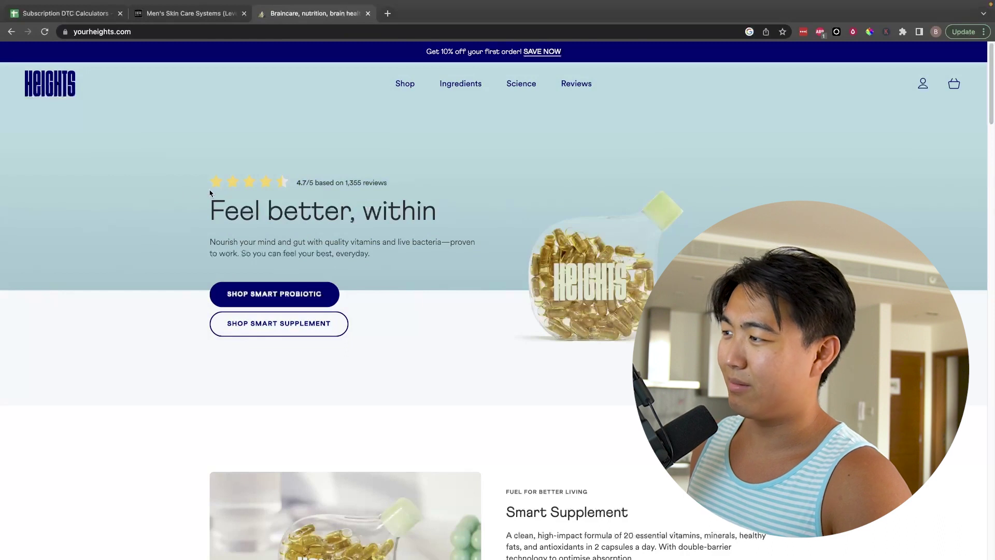
pyautogui.moveTo(194, 180); pyautogui.dragTo(519, 550)
pyautogui.click(596, 261)
pyautogui.moveTo(406, 85)
pyautogui.click(450, 184)
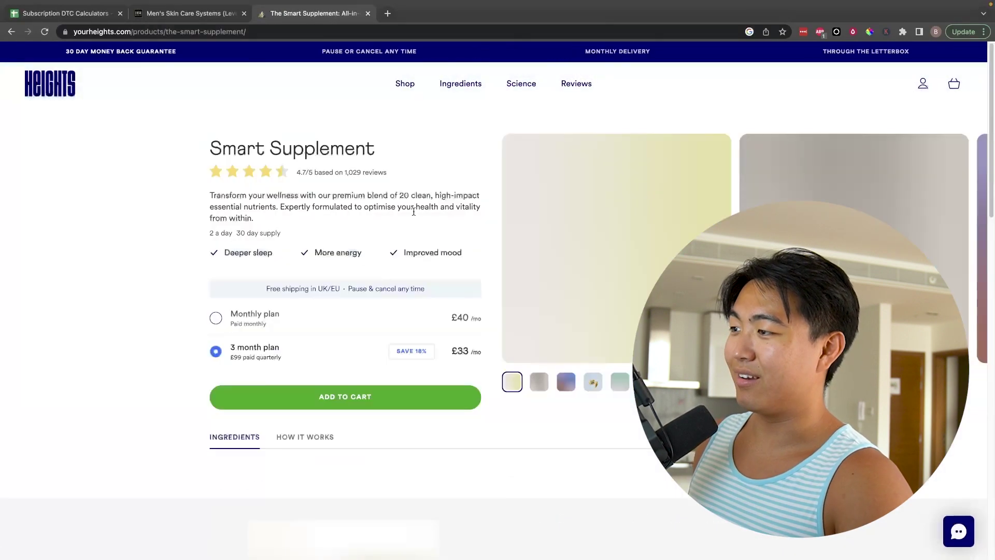
# Step: Review the Smart Supplement plan pricing: £40/mo monthly or £33/mo on the 3-month plan
pyautogui.scroll(-4, 386, 285)
pyautogui.scroll(4, 438, 272)
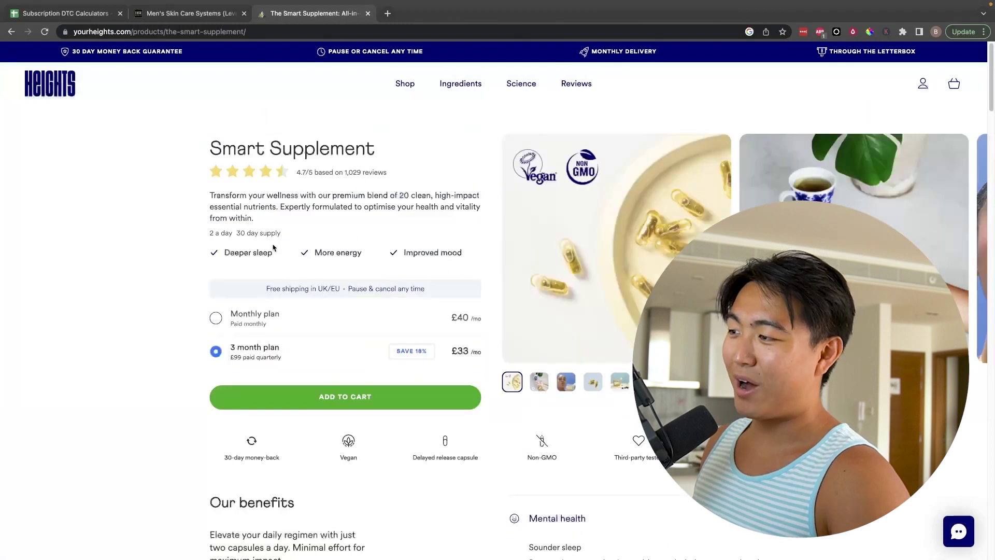
pyautogui.moveTo(158, 323); pyautogui.dragTo(314, 363)
pyautogui.click(310, 364)
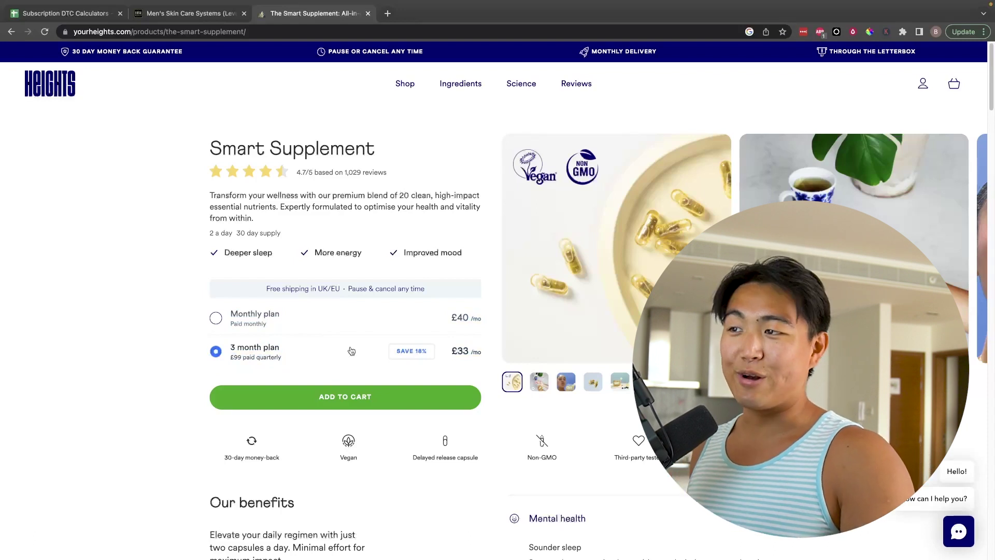
pyautogui.scroll(-10, 349, 348)
pyautogui.scroll(-15, 361, 343)
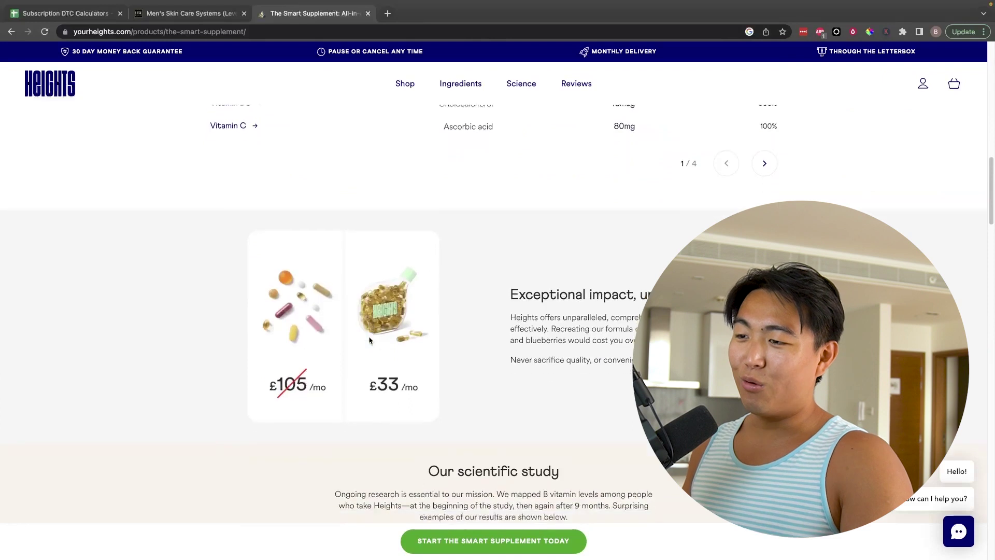
# Step: Read the Smart Supplement study results, including the 9-month follow-up, then scroll back up to the plans
pyautogui.scroll(3, 374, 333)
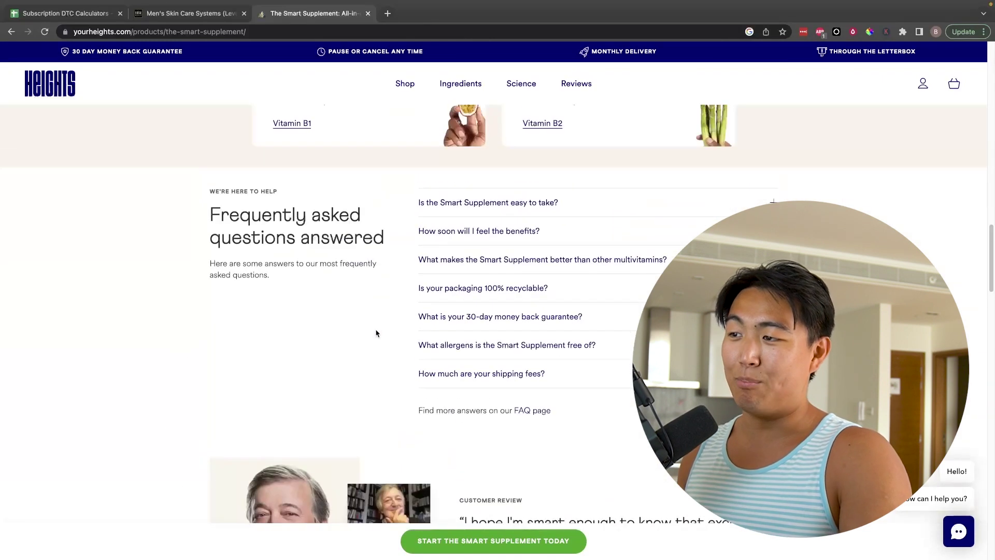
pyautogui.scroll(3, 384, 325)
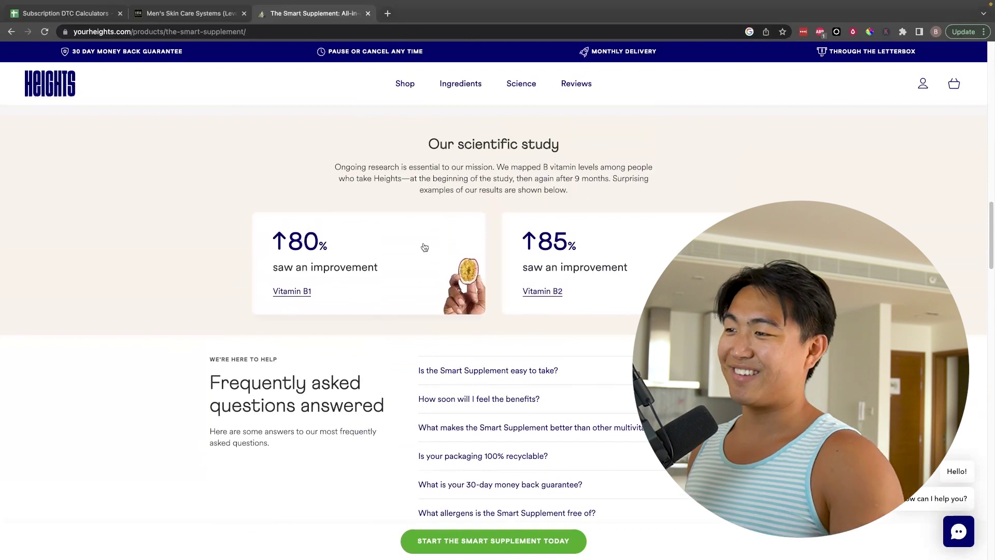
pyautogui.moveTo(421, 167); pyautogui.dragTo(537, 199)
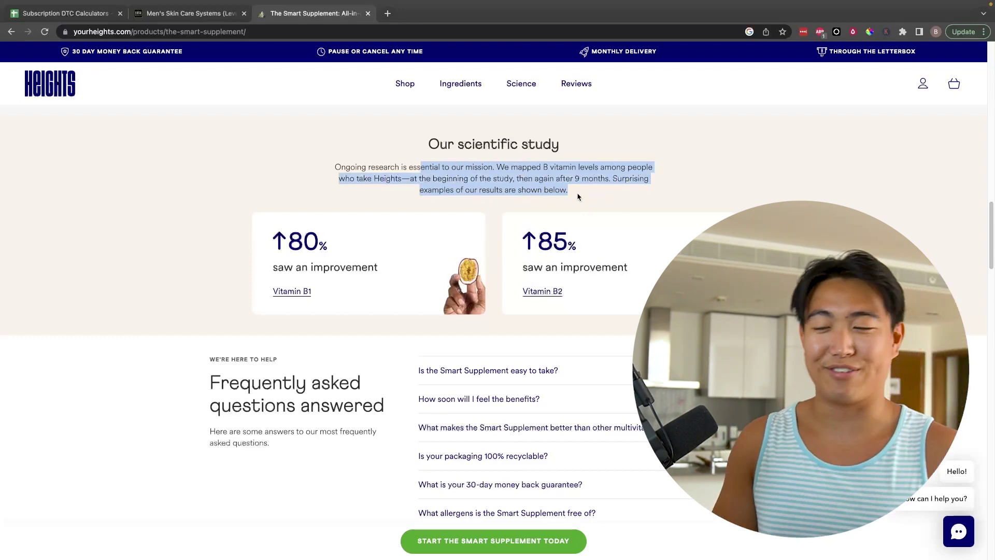
pyautogui.click(542, 182)
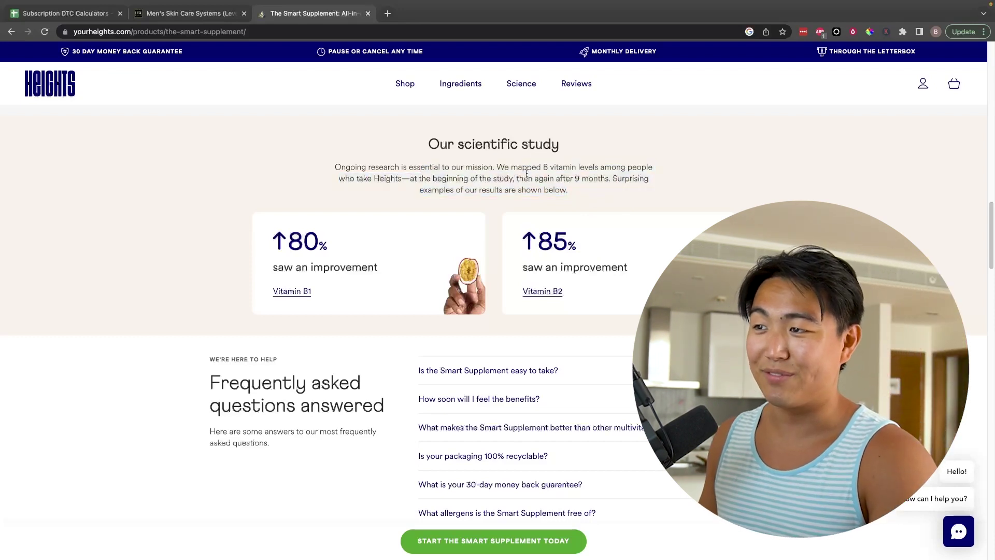
pyautogui.moveTo(632, 179); pyautogui.dragTo(517, 177)
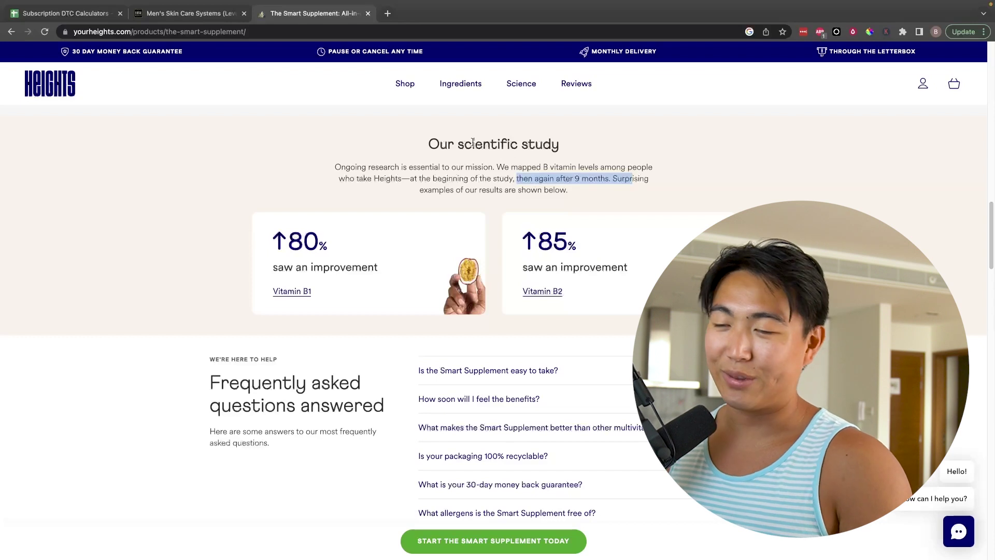
pyautogui.moveTo(390, 72)
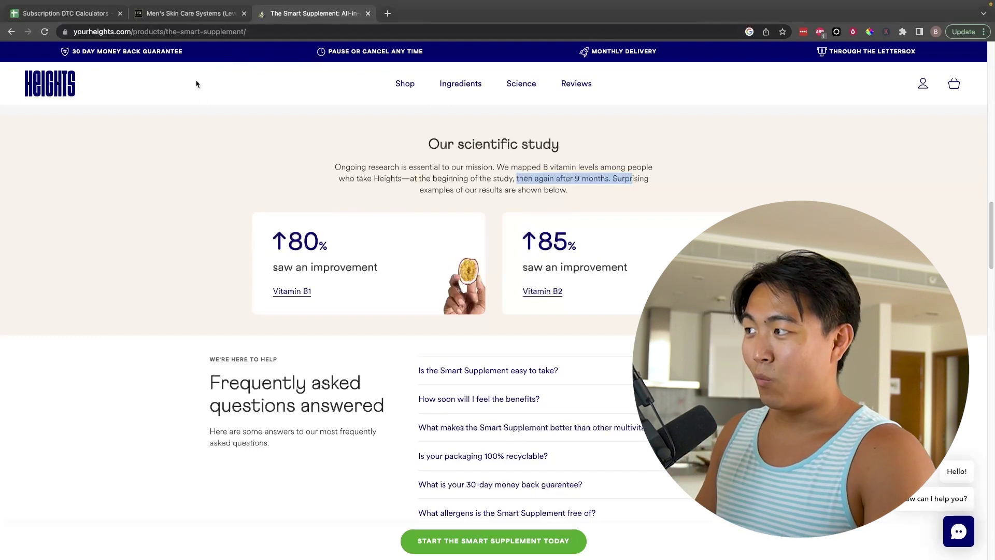
pyautogui.moveTo(202, 98); pyautogui.dragTo(569, 191)
pyautogui.click(569, 190)
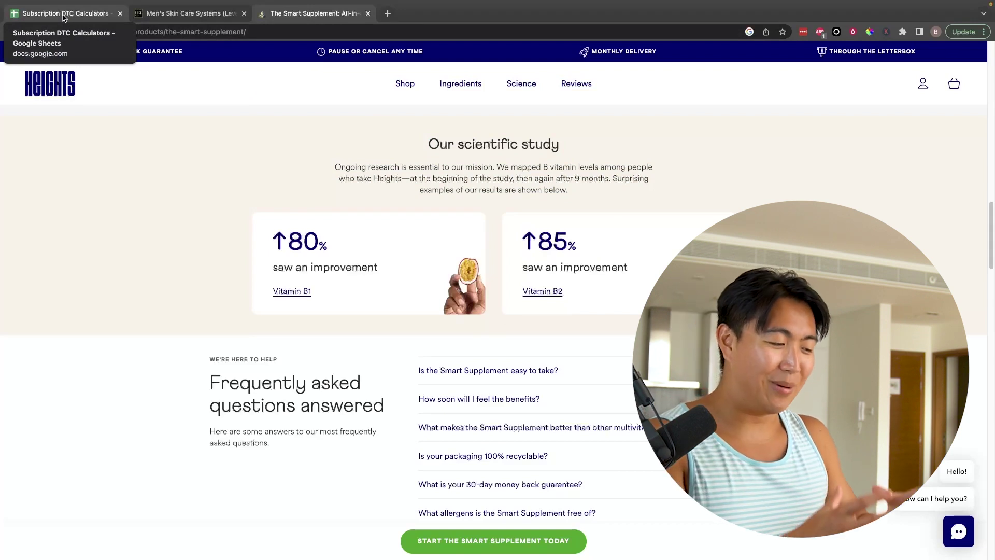
pyautogui.scroll(15, 135, 96)
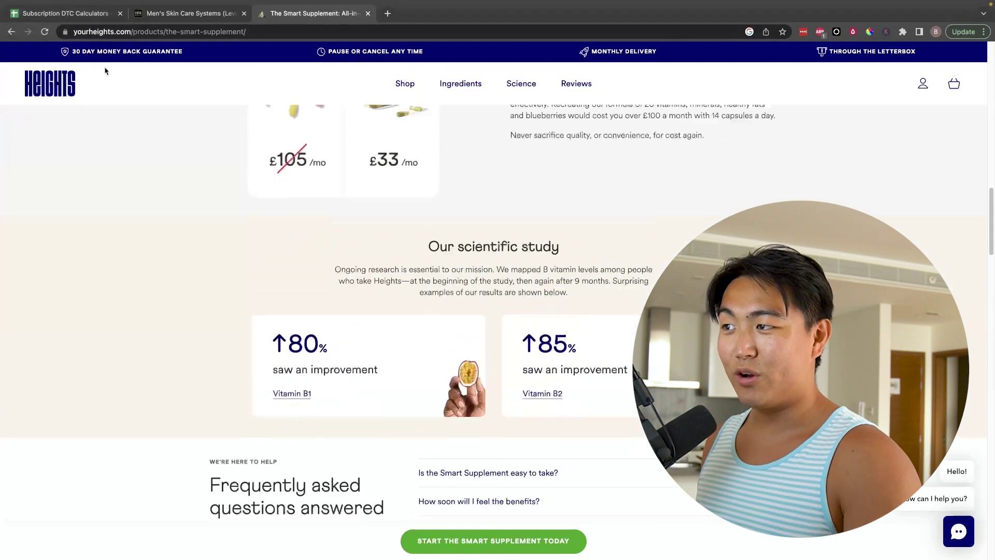
pyautogui.scroll(5, 201, 179)
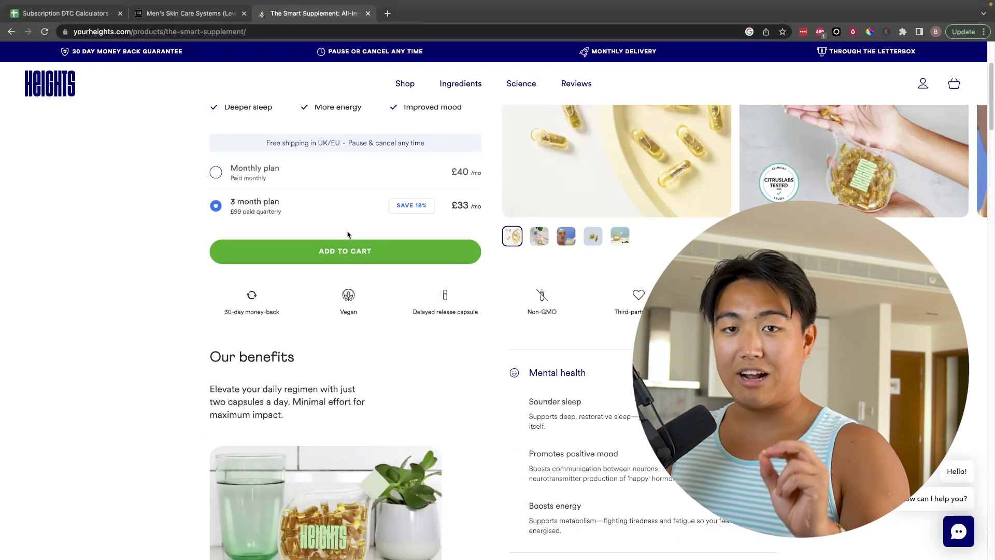
# Step: Check the AOV and the =A8/(A5-B8) Breakeven formula, then type 'Scaling into the red' in H15
pyautogui.press('super+1')
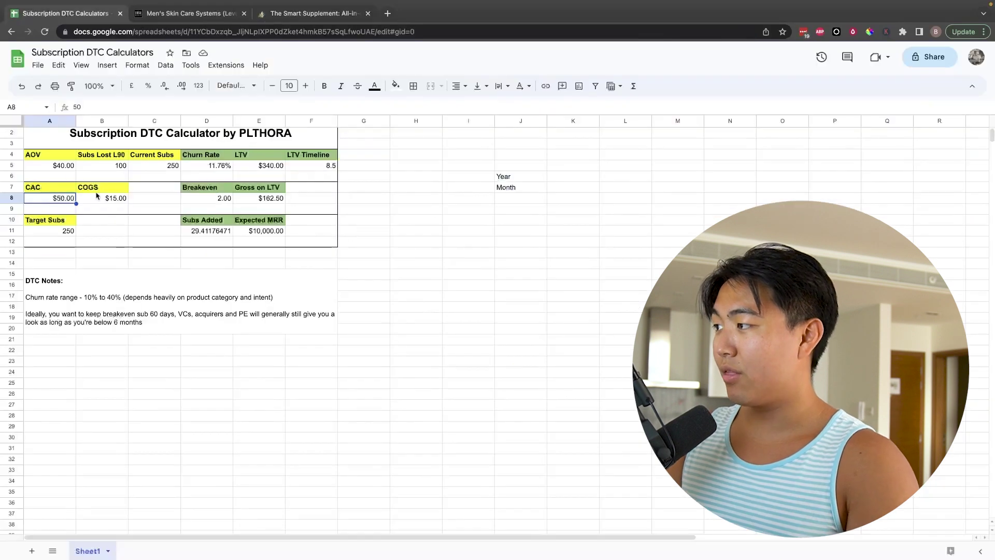
pyautogui.click(67, 174)
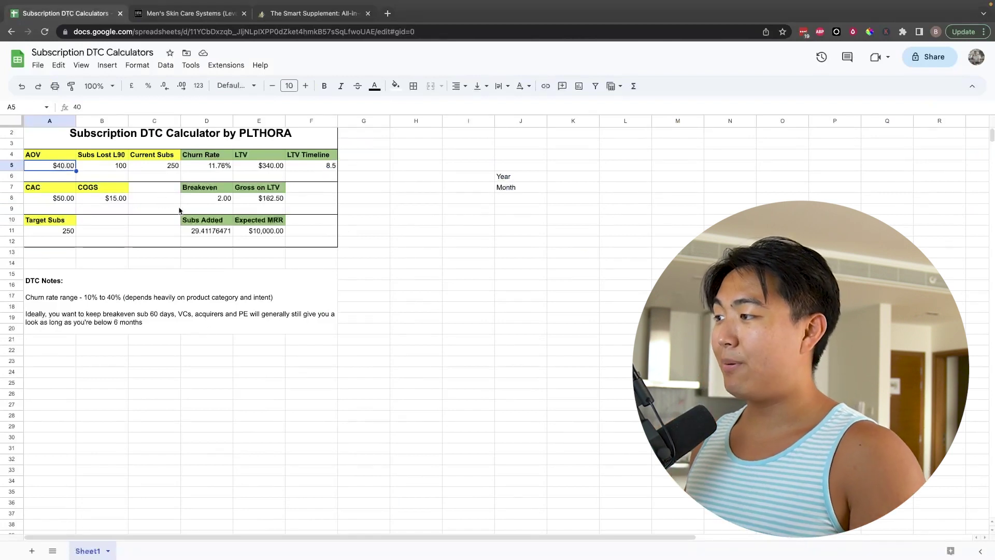
pyautogui.click(199, 204)
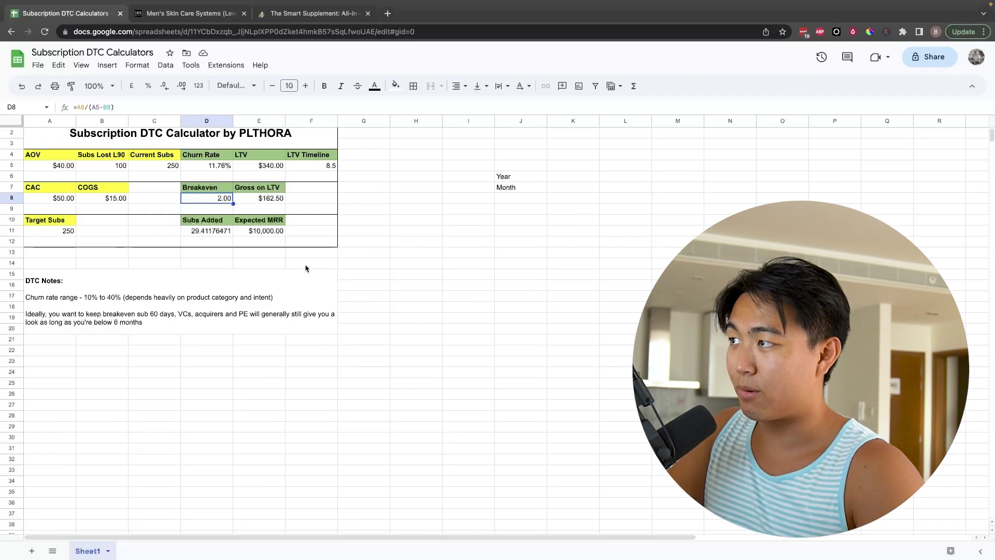
pyautogui.click(422, 274)
pyautogui.write('"Sc')
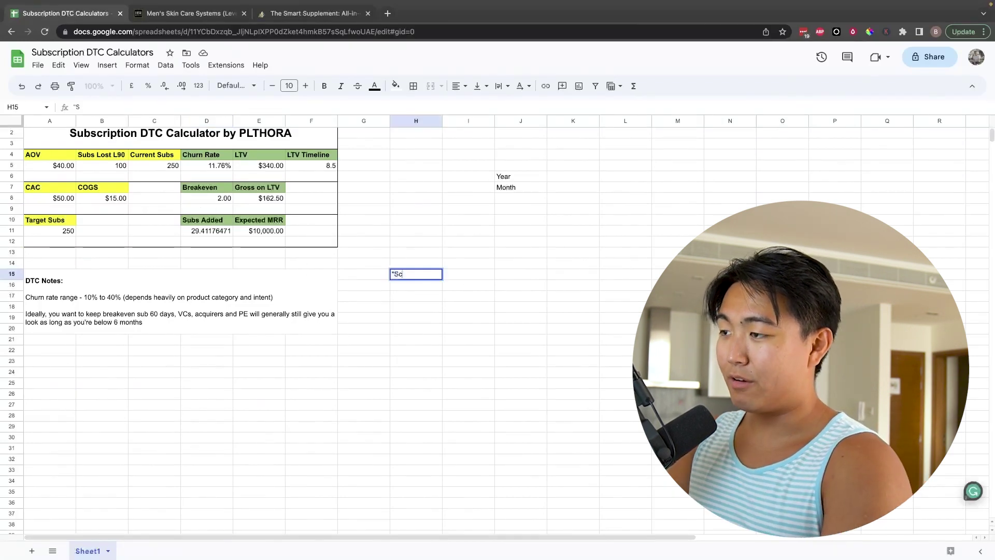
pyautogui.write('aling into the red"')
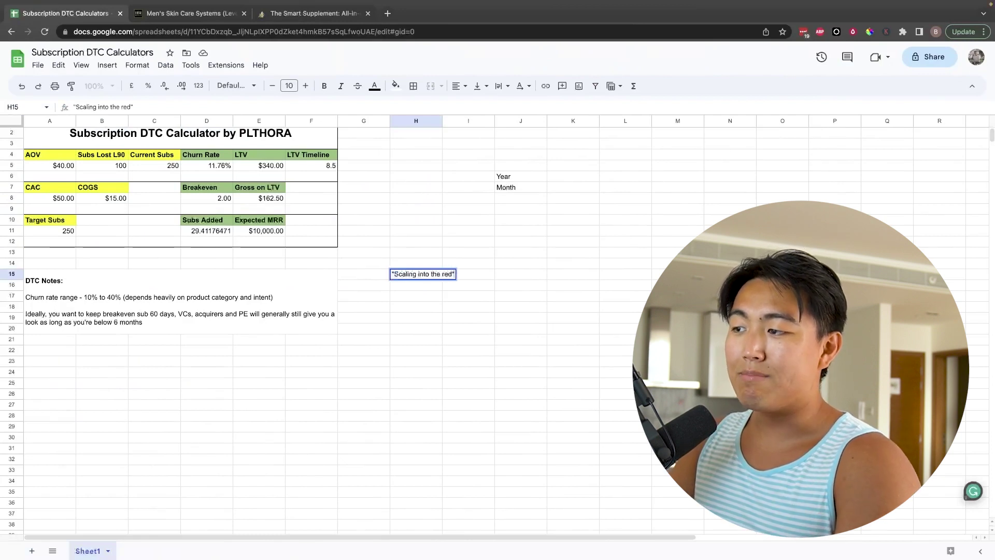
# Step: Commit 'Scaling into the red' in H15 and select the surrounding range H13:I17
pyautogui.press('Return')
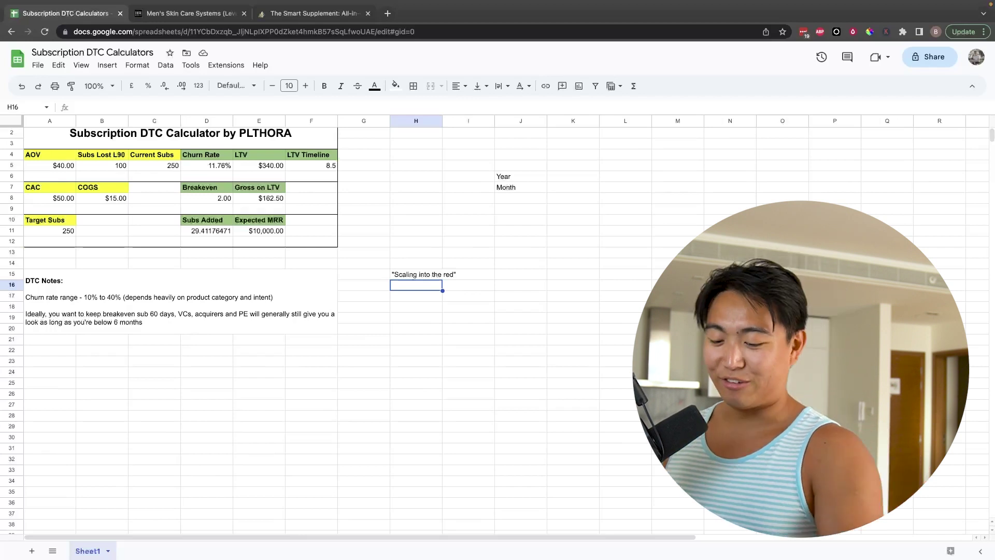
pyautogui.press('Up')
pyautogui.moveTo(409, 254); pyautogui.dragTo(447, 301)
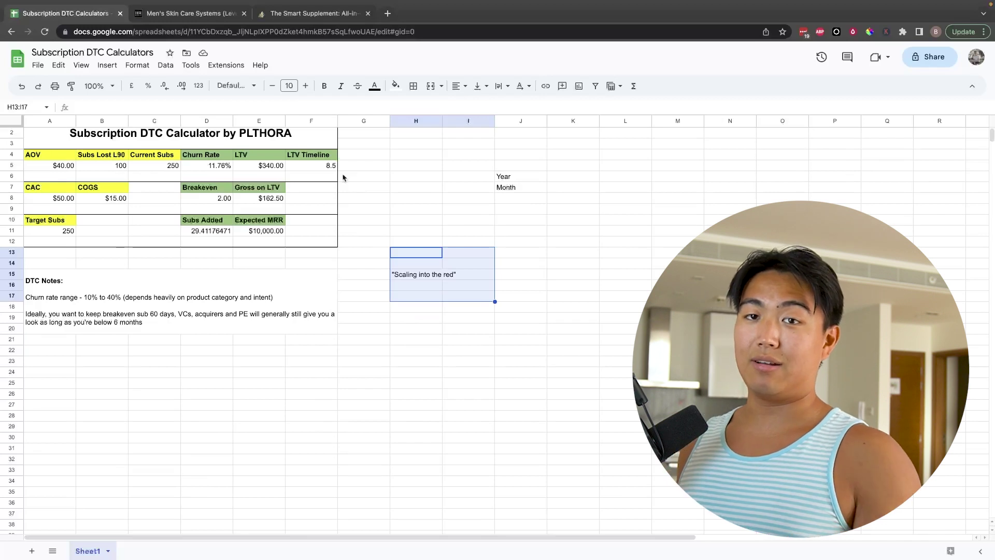
# Step: Label K9 '30 day subscription' and K10 '28 day' next to the Year and Month labels
pyautogui.click(591, 214)
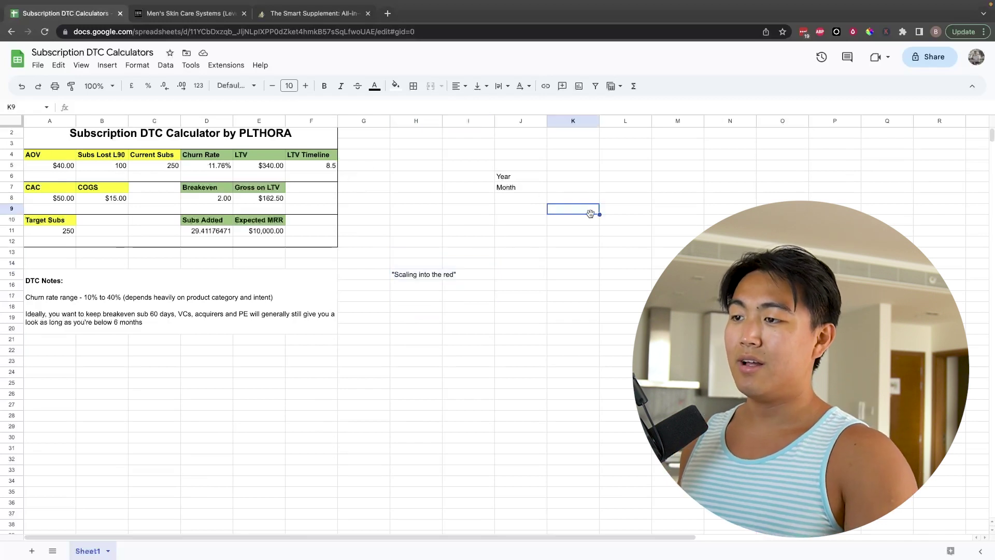
pyautogui.write('30 day s')
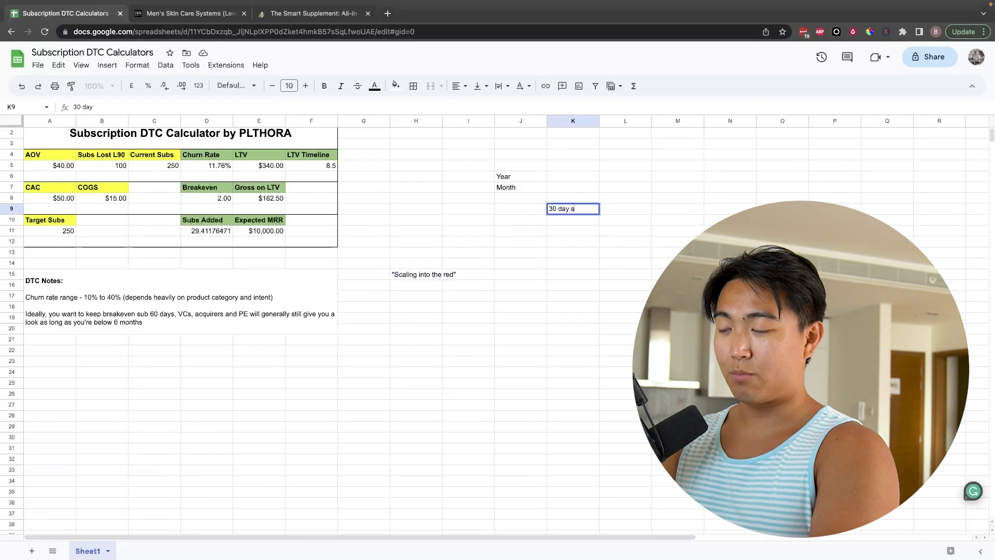
pyautogui.write('ubscriopti')
pyautogui.press('Return')
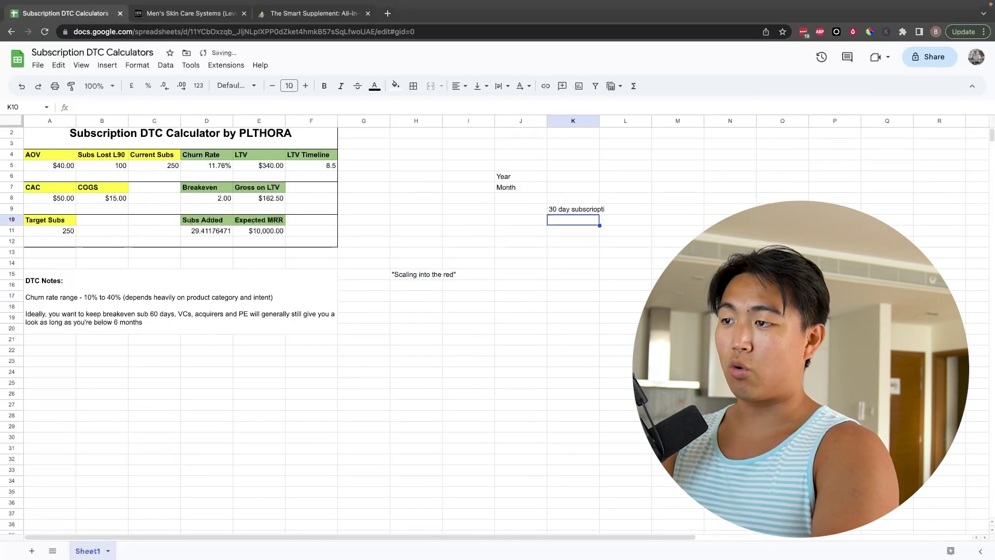
pyautogui.write('28 day')
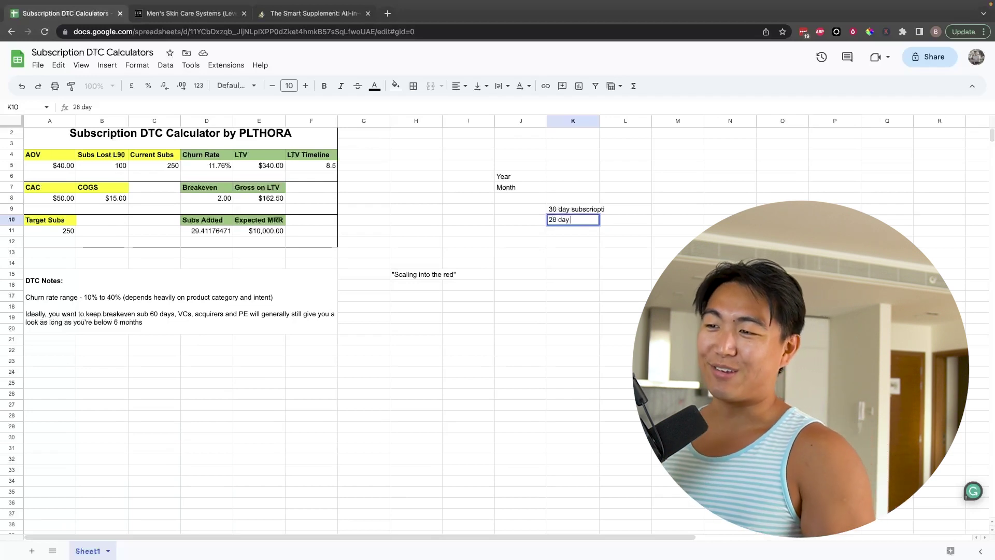
pyautogui.press('Left')
pyautogui.press('Right')
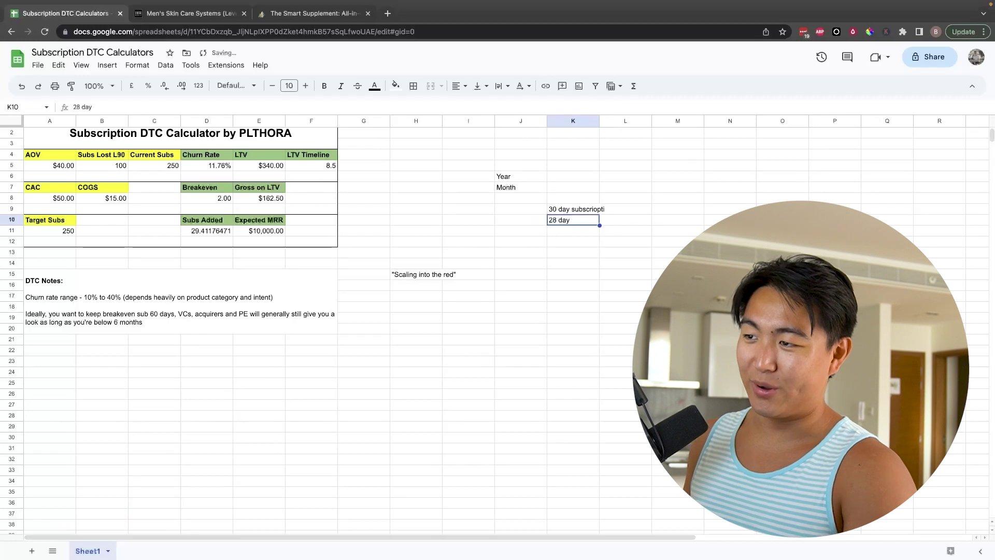
pyautogui.press('Up')
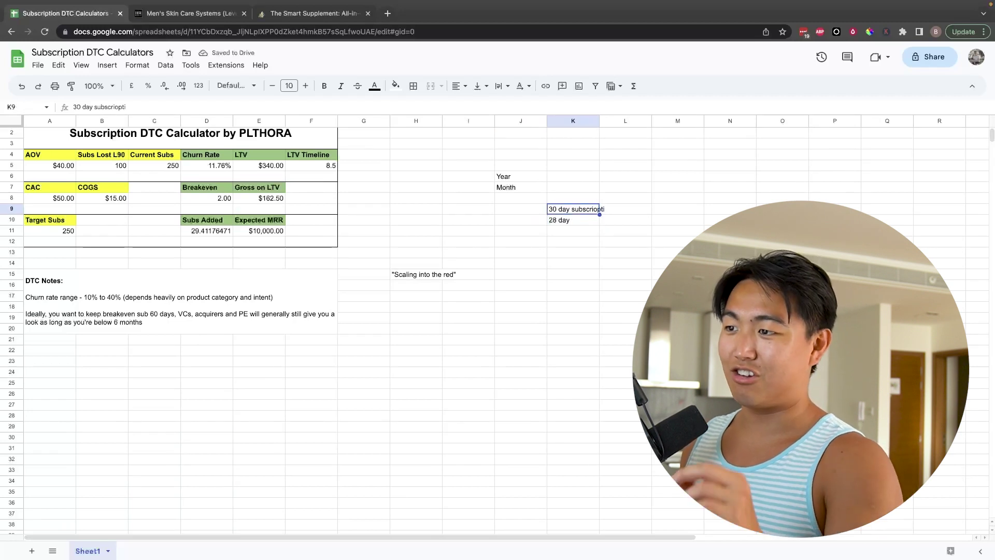
pyautogui.press('Down')
pyautogui.press('Down')
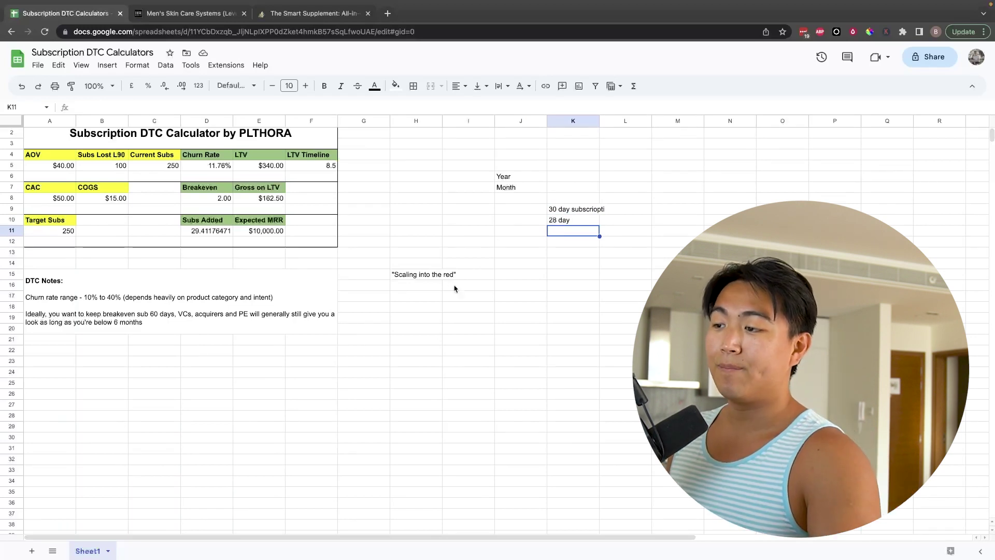
# Step: Check the Breakeven formula in D8, then enter test value 2 in J20 and fill it into K20
pyautogui.moveTo(363, 263); pyautogui.dragTo(469, 290)
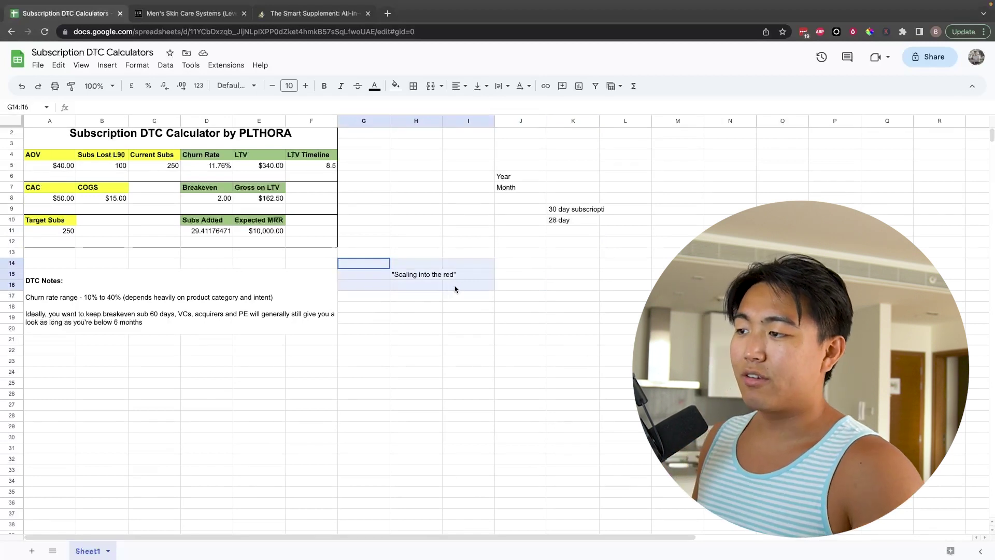
pyautogui.click(207, 200)
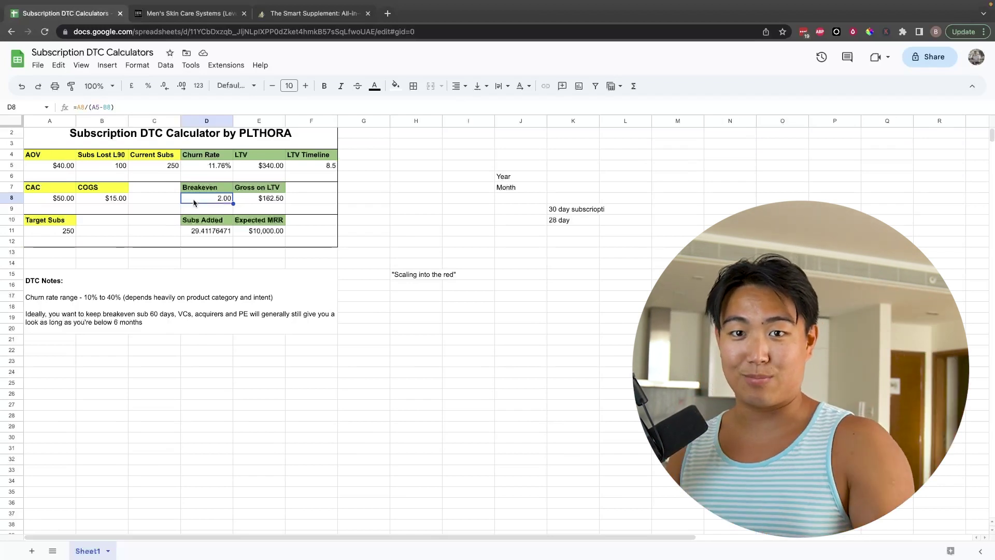
pyautogui.click(513, 332)
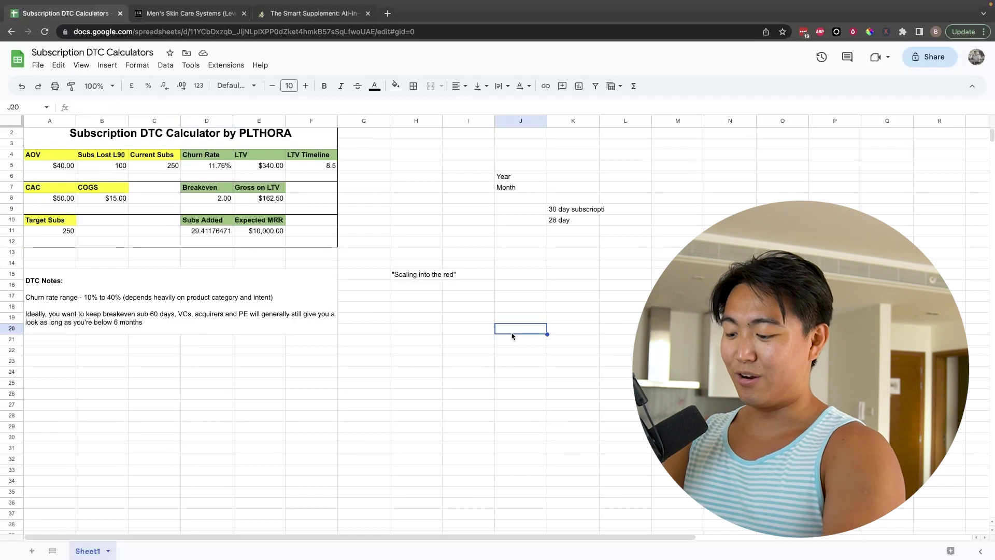
pyautogui.write('2')
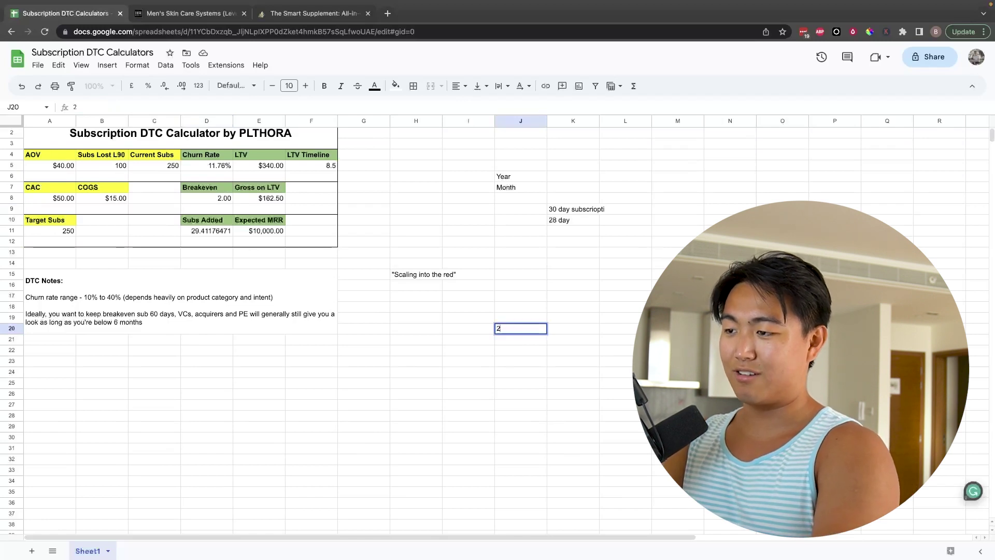
pyautogui.press('Tab')
pyautogui.click(521, 329)
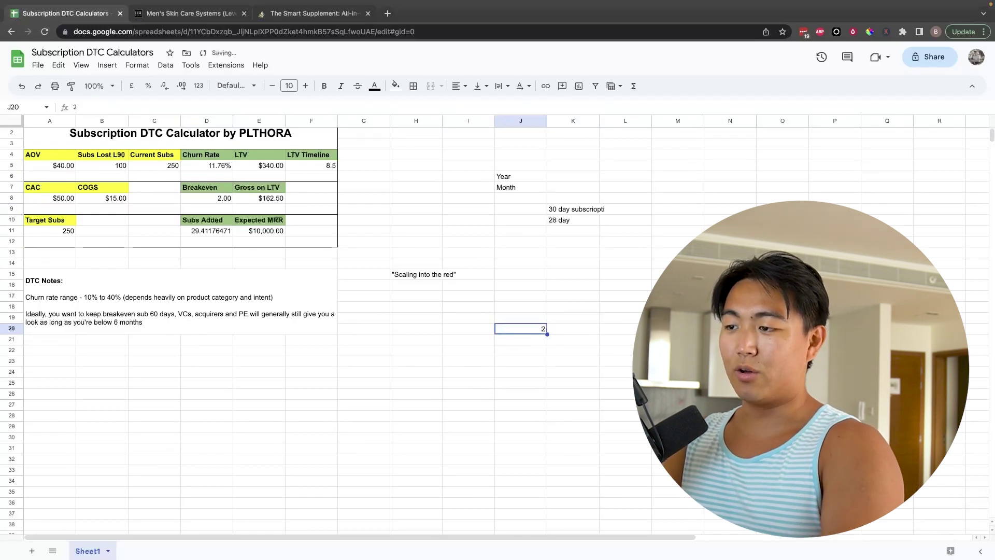
pyautogui.moveTo(548, 334); pyautogui.dragTo(591, 331)
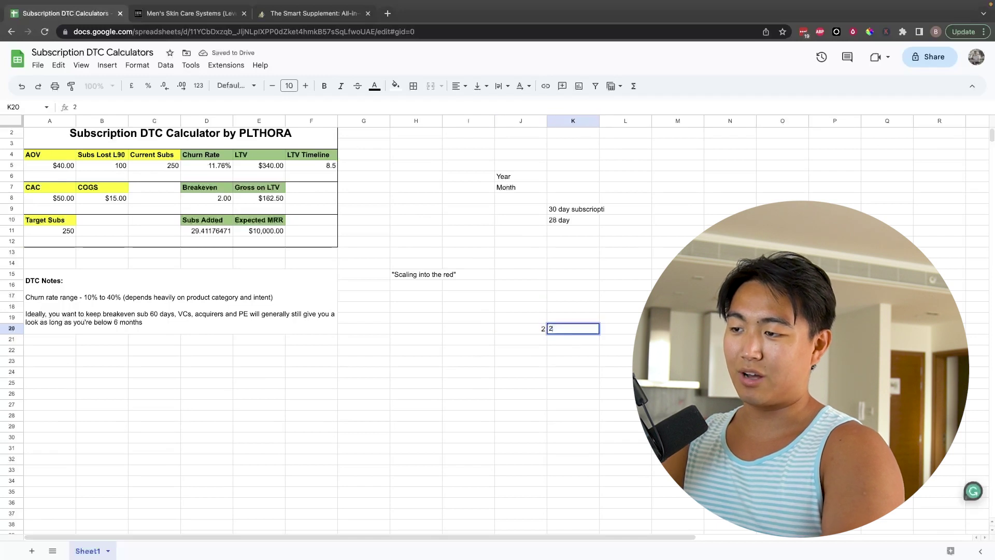
# Step: Step along the row 20 test cells, then select the scratch area H5:L25
pyautogui.click(521, 329)
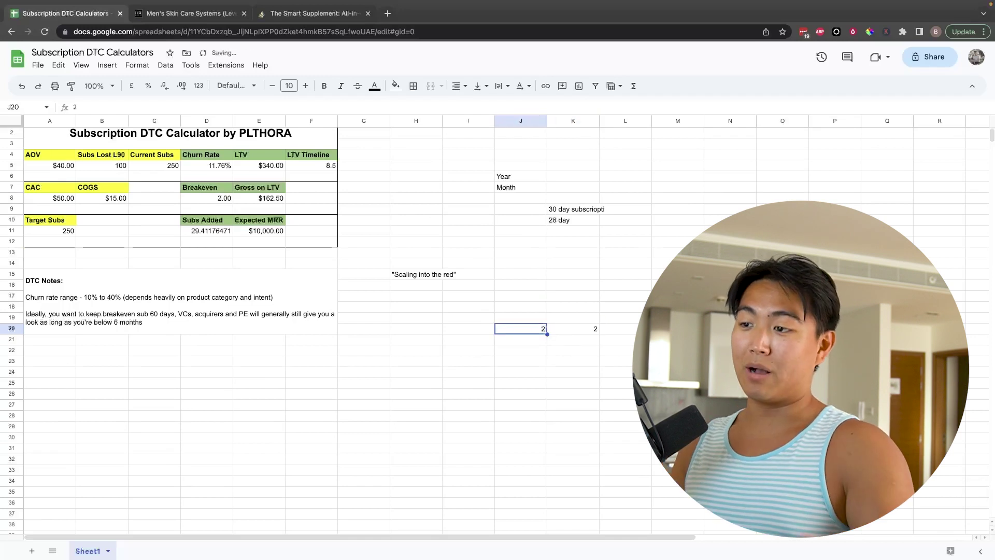
pyautogui.click(574, 328)
pyautogui.click(625, 329)
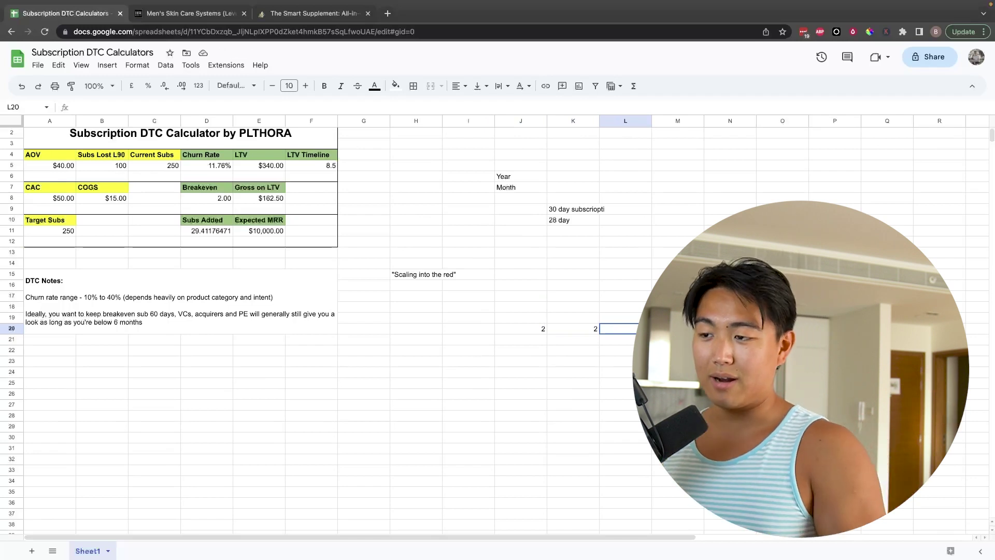
pyautogui.click(617, 339)
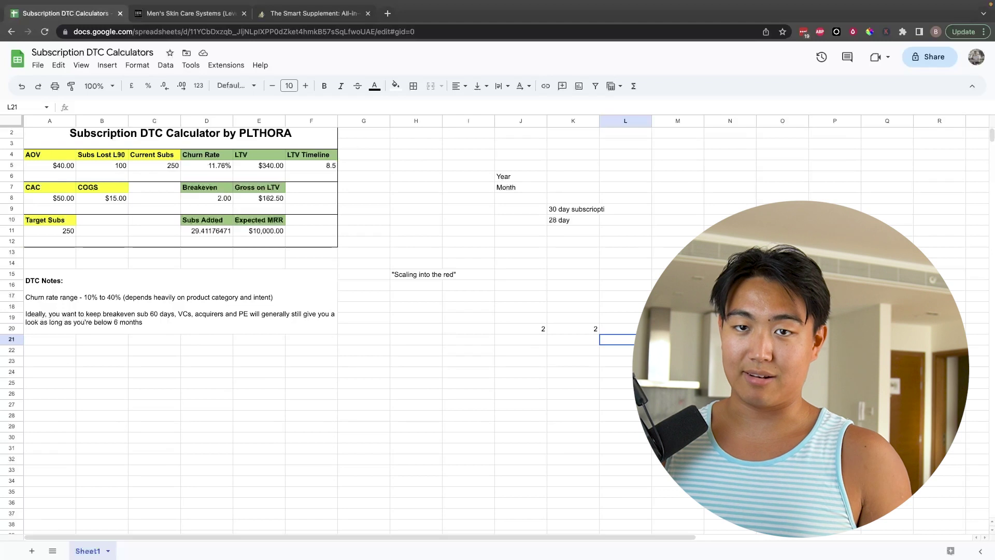
pyautogui.click(406, 308)
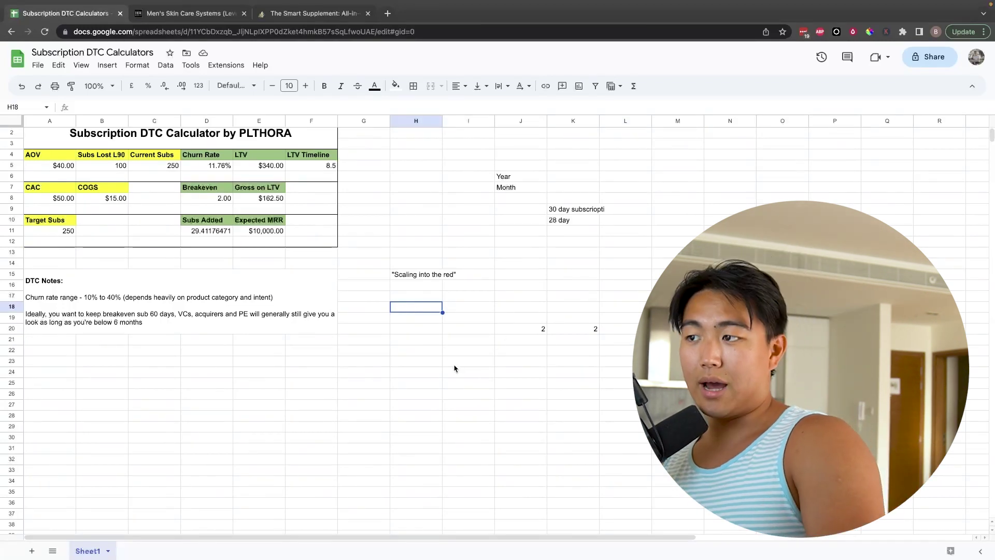
pyautogui.moveTo(455, 367); pyautogui.dragTo(414, 383)
# Step: Delete the scratch cells, review the AOV and Churn Rate cells, and paste five retention tactics into H13
pyautogui.press('Delete')
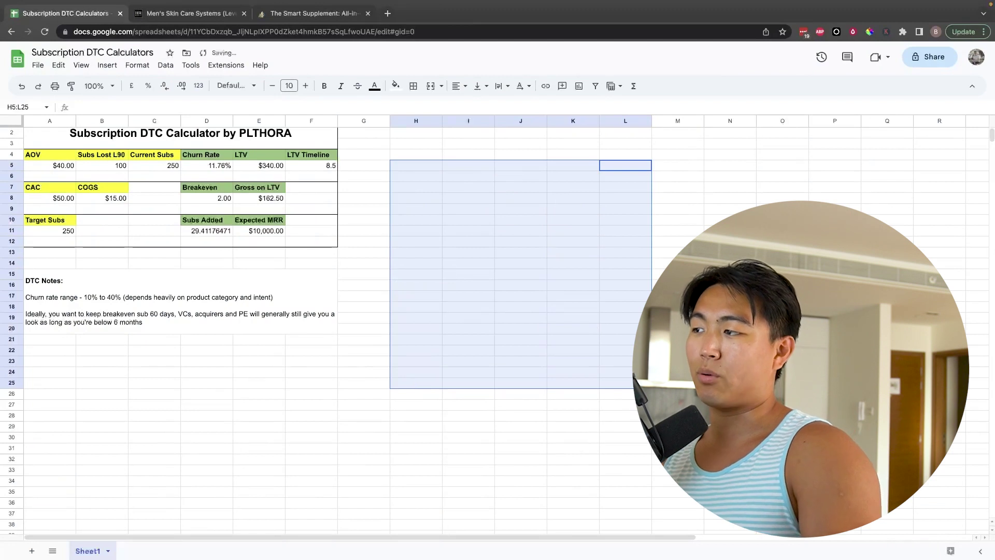
pyautogui.click(69, 169)
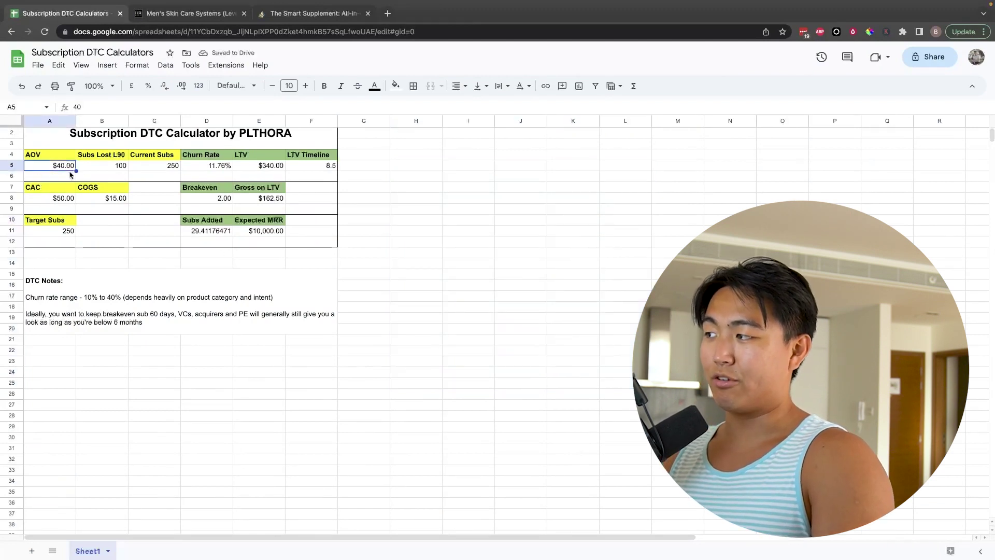
pyautogui.click(196, 169)
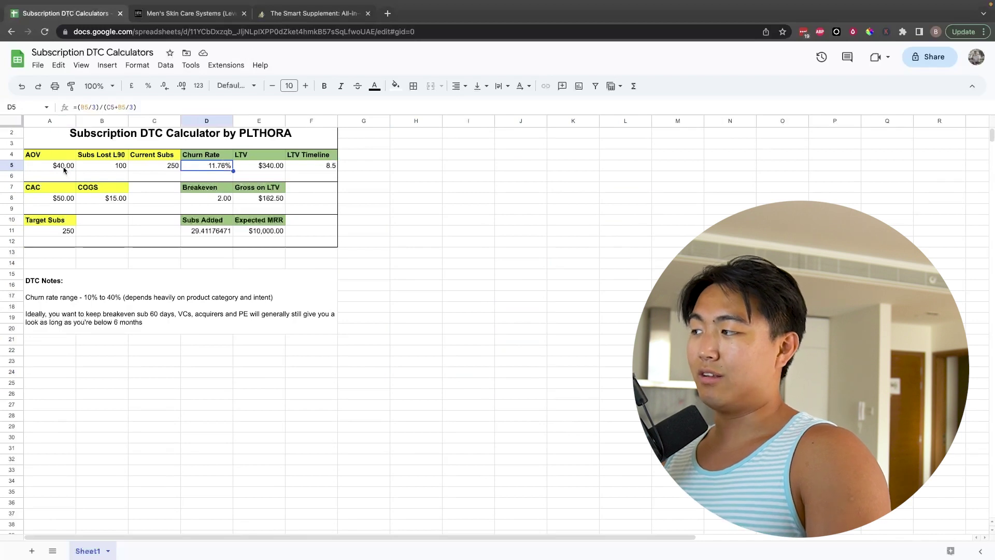
pyautogui.click(65, 168)
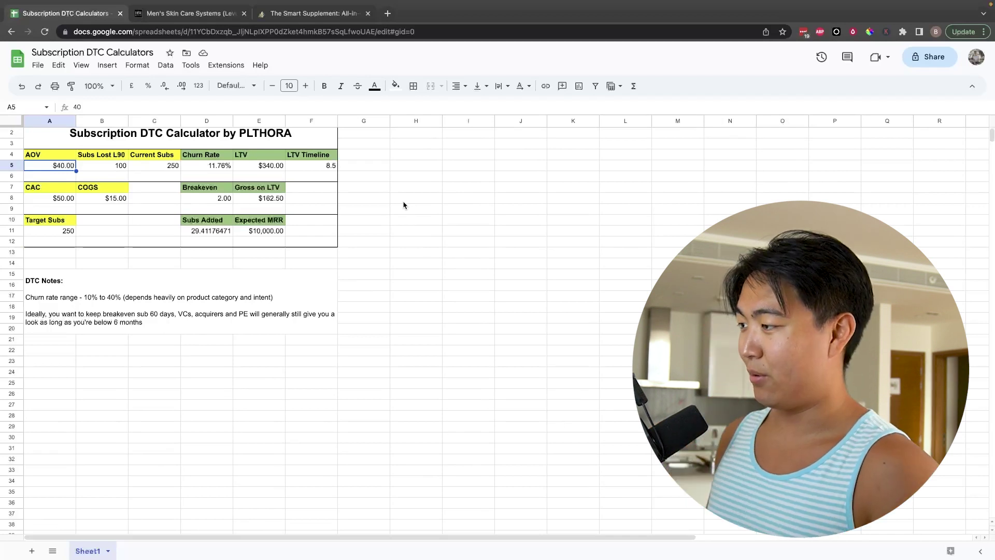
pyautogui.click(401, 254)
pyautogui.write('shorten the time frame of repeat purchase (refer to shopify dashboard) packaging upsells with something like slippy.io post purchase customer onboarding emails retargeting ads building in retention mechanisms into the product')
pyautogui.click(400, 254)
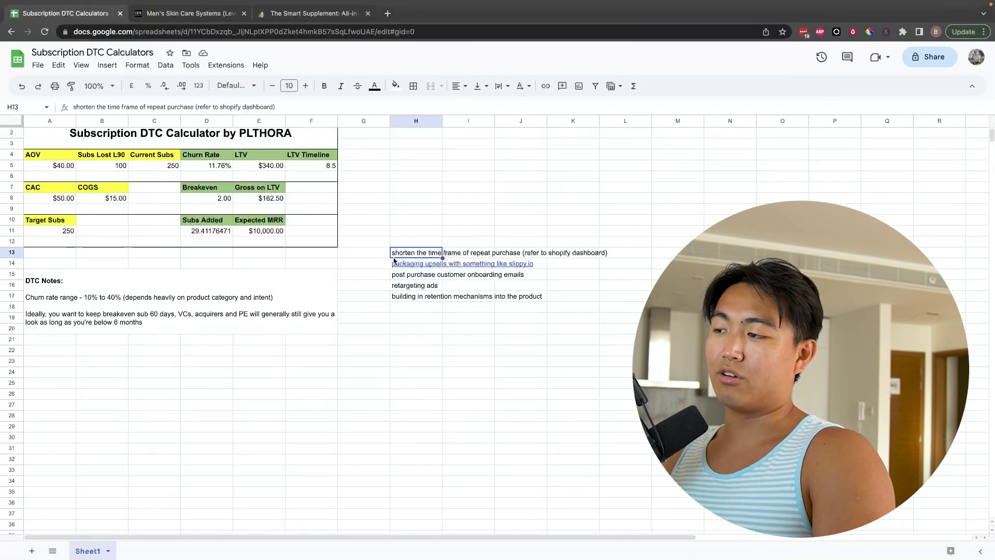
pyautogui.moveTo(374, 265); pyautogui.dragTo(508, 266)
pyautogui.press('Right')
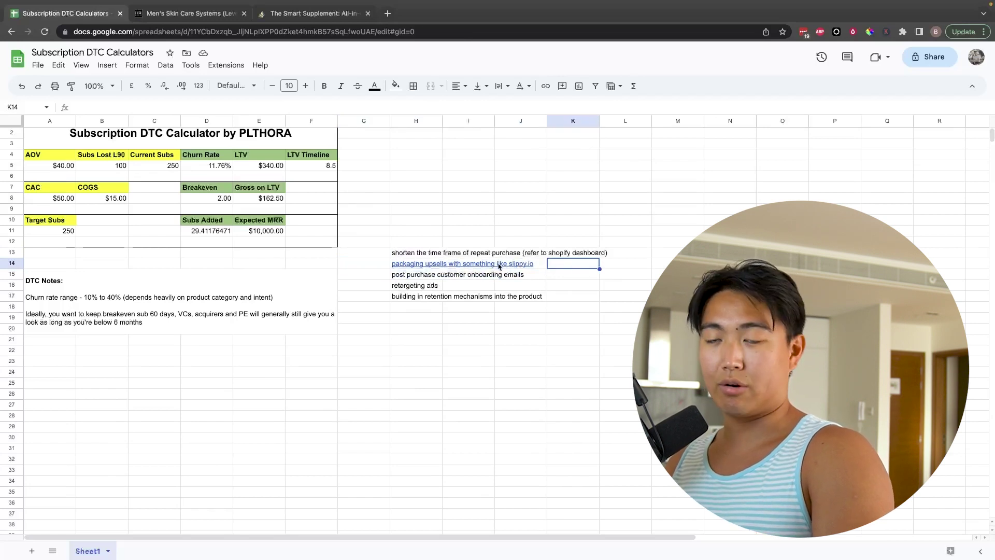
pyautogui.click(389, 266)
pyautogui.keyDown('shift'); pyautogui.click(565, 278); pyautogui.keyUp('shift')
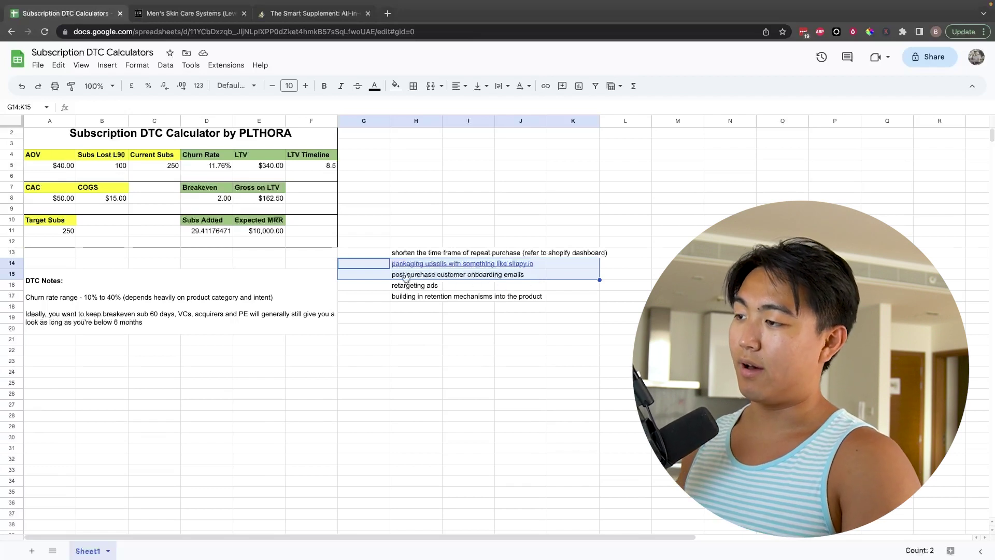
pyautogui.moveTo(400, 280); pyautogui.dragTo(487, 281)
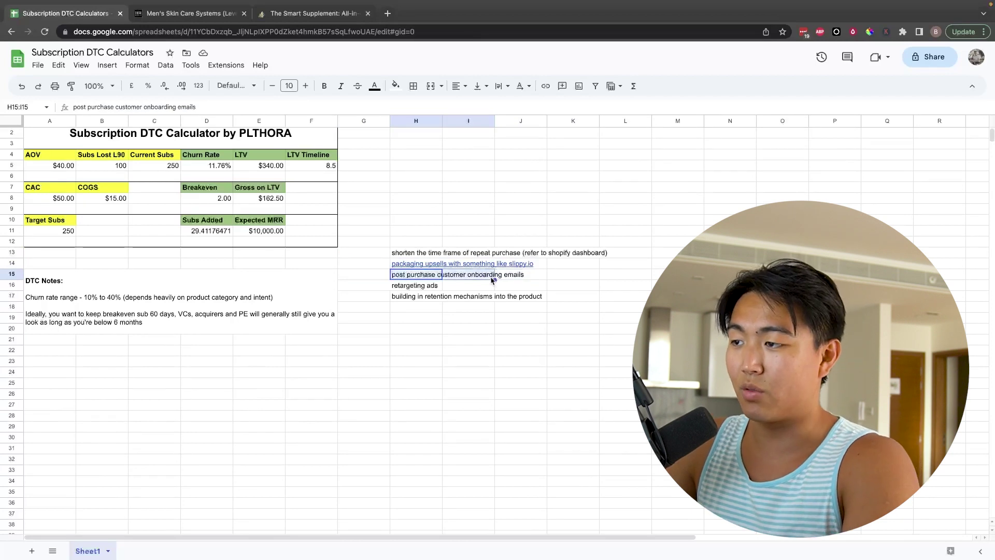
pyautogui.click(430, 286)
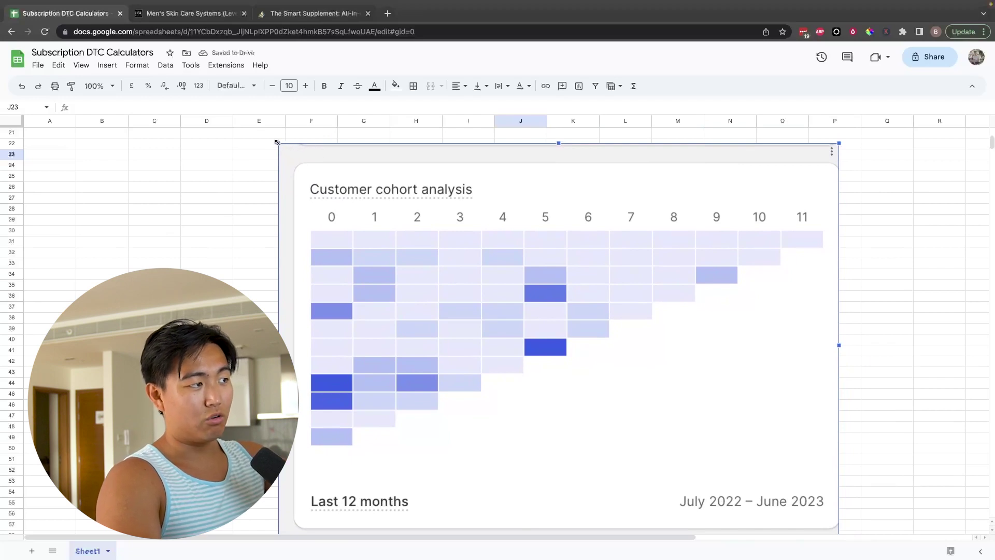
# Step: Shrink the Customer cohort analysis chart image and move it up below the notes
pyautogui.moveTo(278, 142); pyautogui.dragTo(378, 213)
pyautogui.moveTo(521, 317); pyautogui.dragTo(484, 256)
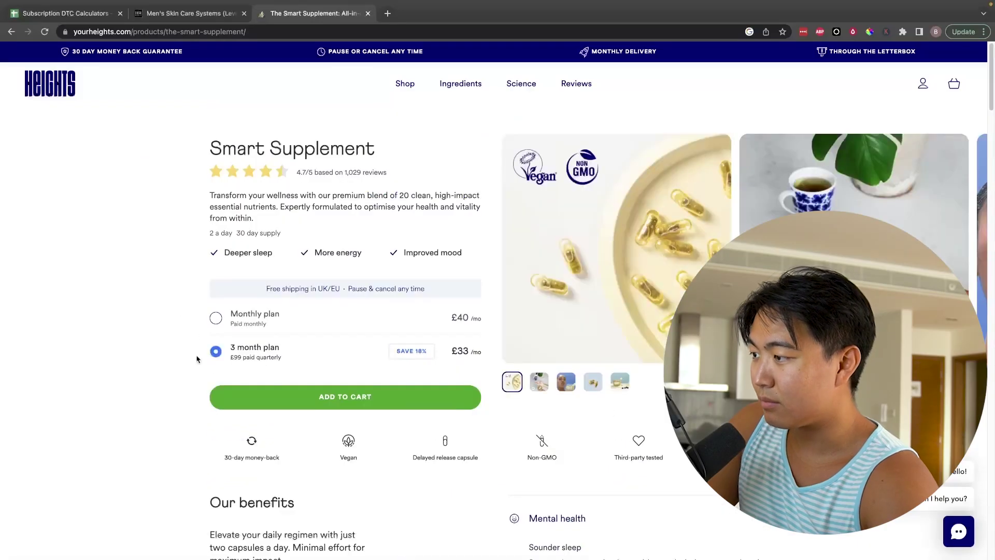
# Step: Scroll through the Smart Supplement plans and study paragraph, then switch back to the calculator spreadsheet
pyautogui.moveTo(228, 346); pyautogui.dragTo(454, 383)
pyautogui.scroll(-1, 581, 506)
pyautogui.scroll(-15, 581, 506)
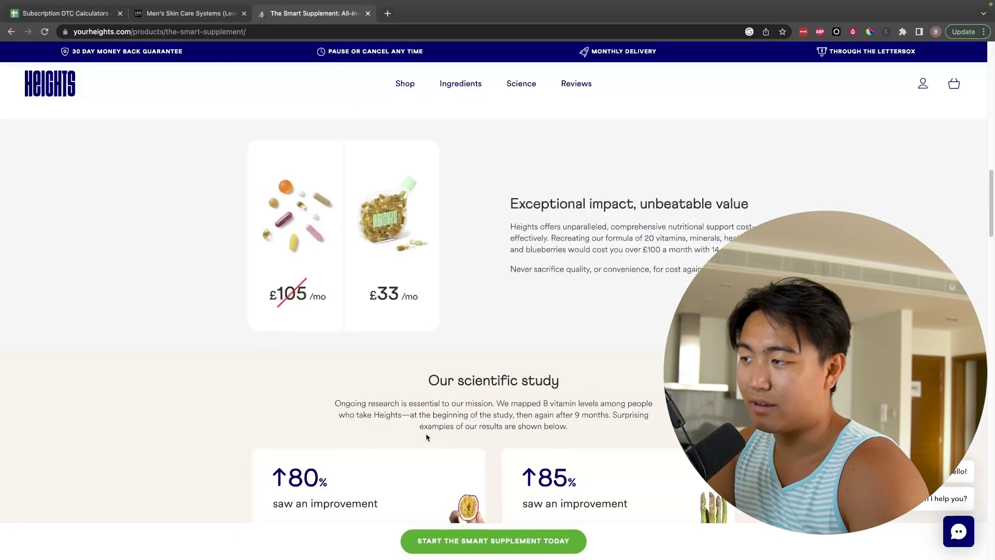
pyautogui.scroll(-2, 425, 428)
pyautogui.moveTo(188, 219); pyautogui.dragTo(673, 244)
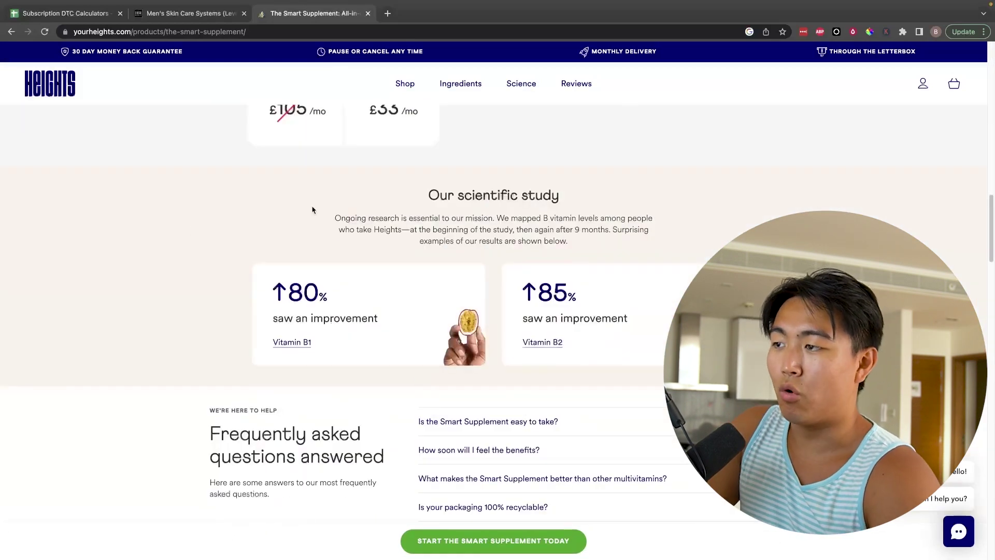
pyautogui.click(705, 236)
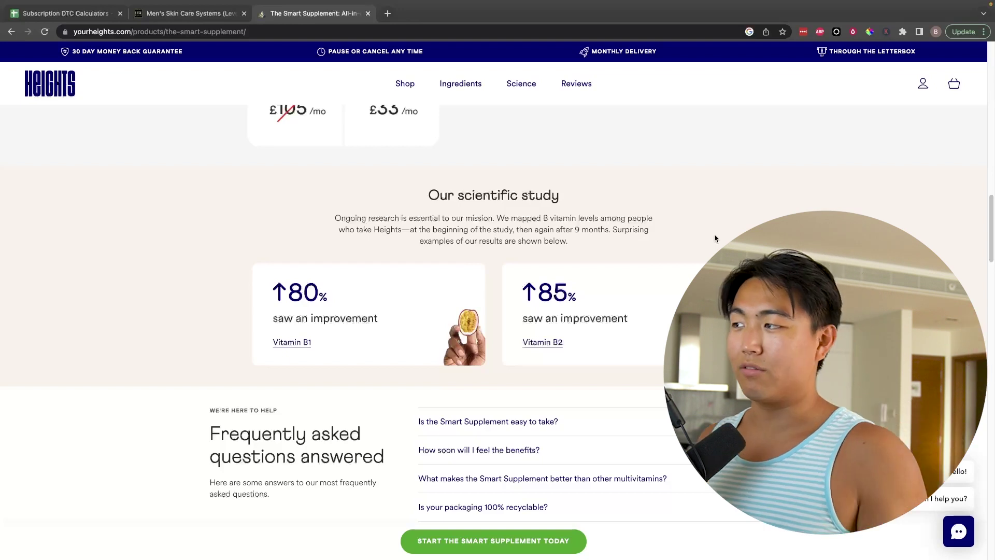
pyautogui.press('super+1')
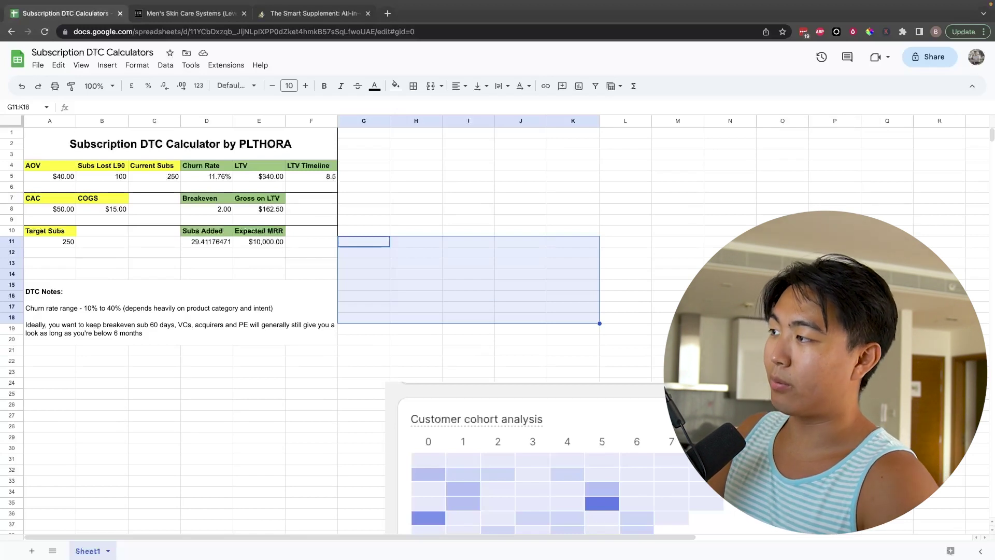
pyautogui.moveTo(521, 197); pyautogui.dragTo(782, 318)
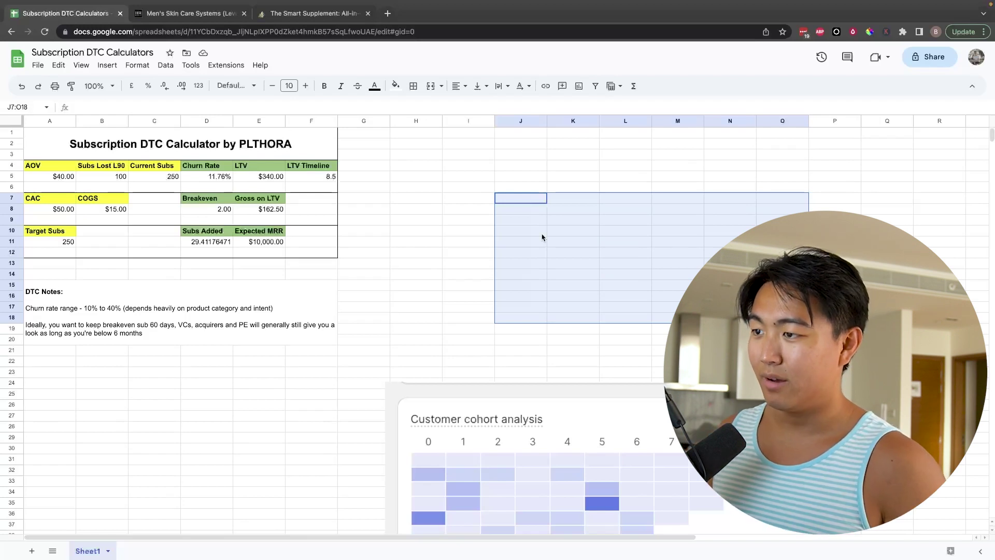
pyautogui.moveTo(155, 144); pyautogui.dragTo(265, 248)
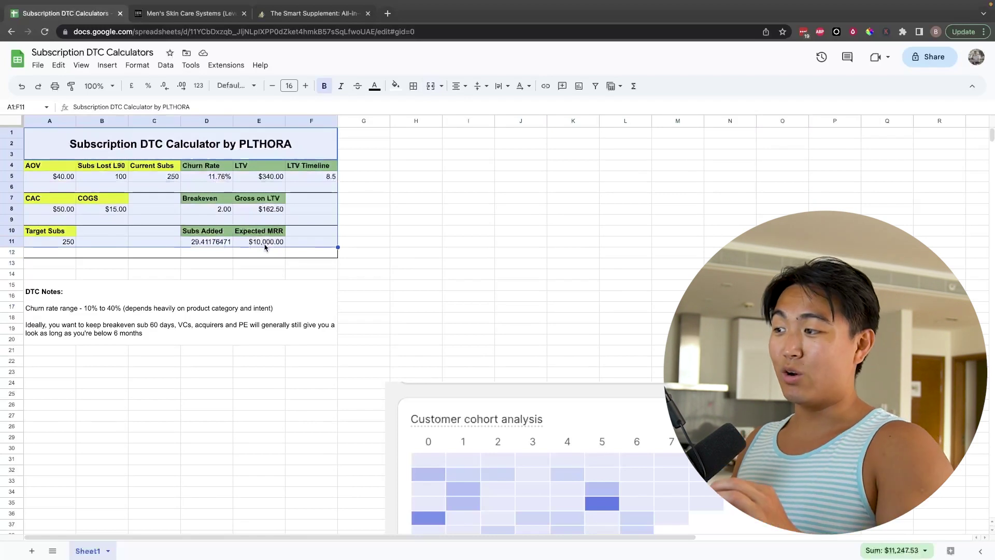